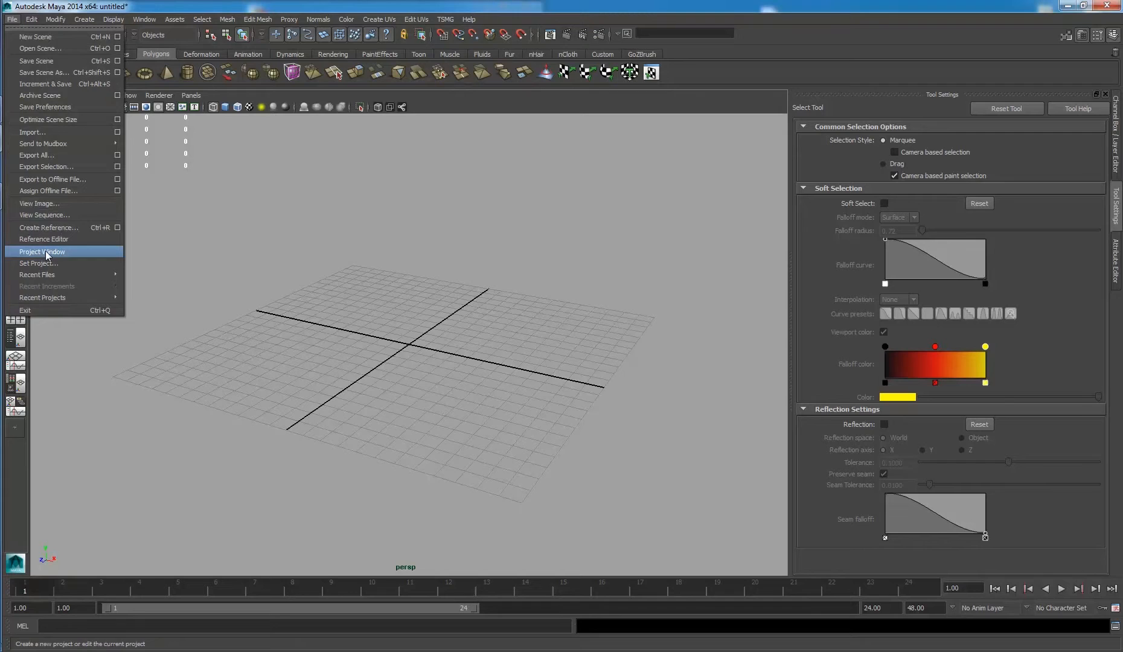
Create a new Maya project named SheepRunner with the default folder locations.
left_click(45, 254)
left_click(694, 261)
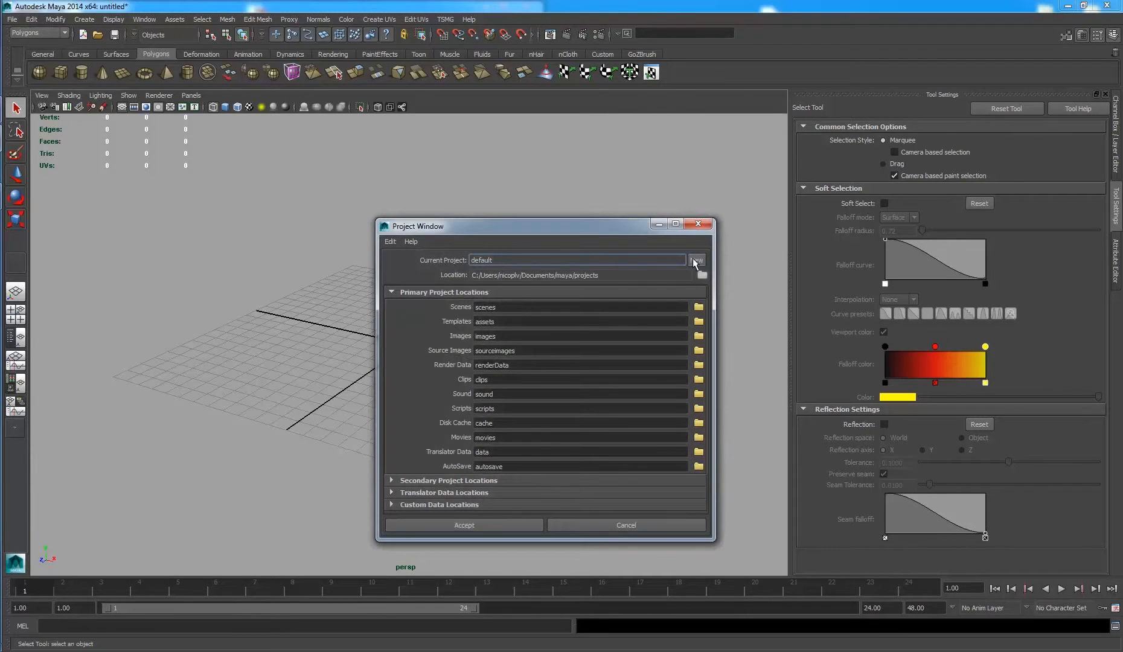
left_click_drag(644, 261, 466, 254)
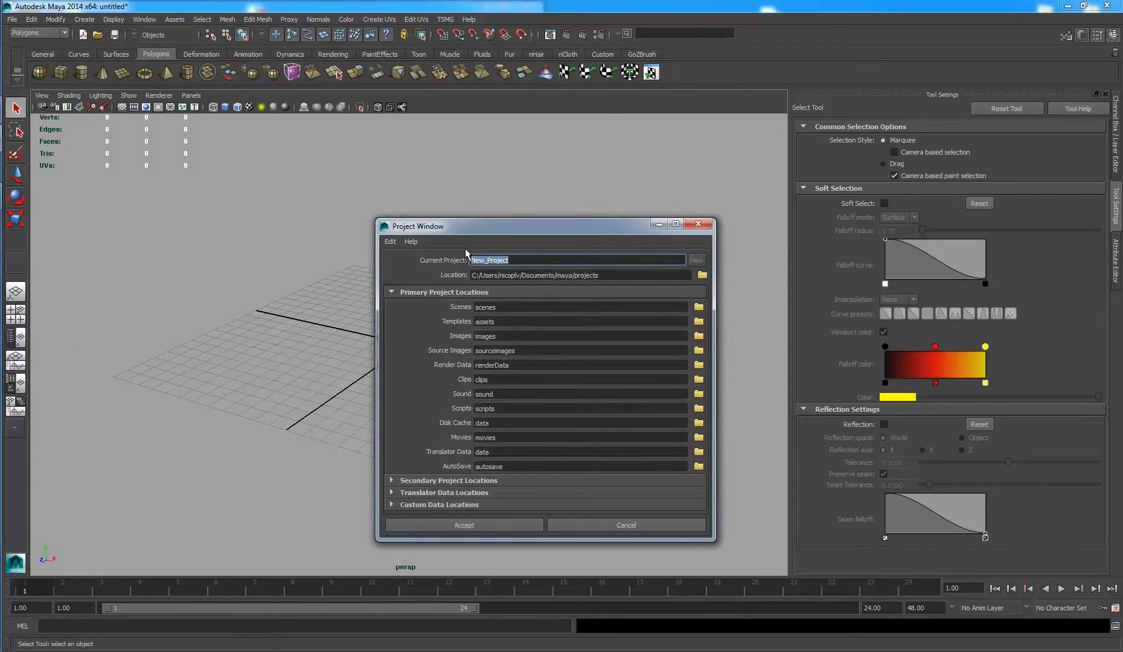
type("SheepRunner")
left_click(495, 525)
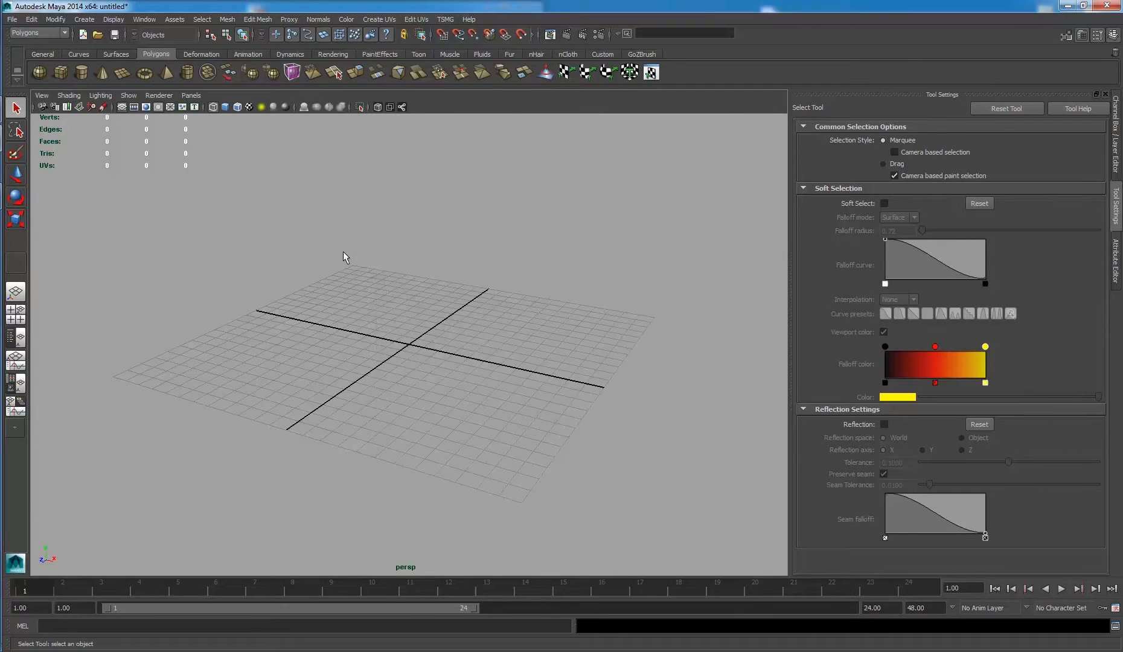
Save the scene as sheep in the project's scenes folder.
left_click_drag(456, 317, 480, 318, "alt")
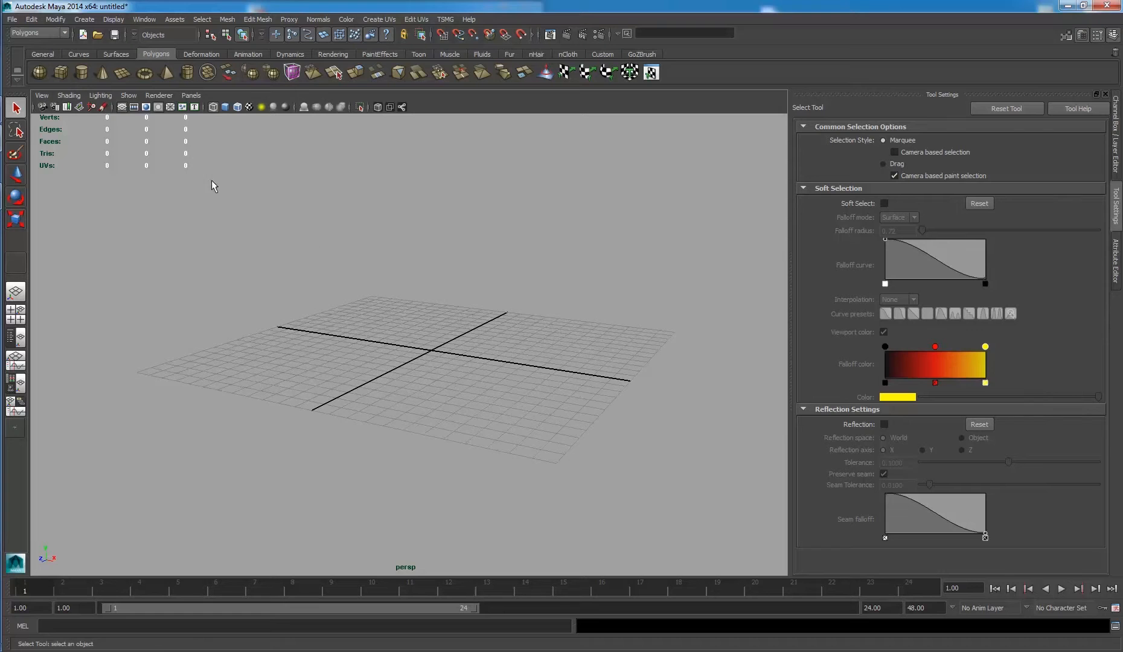
left_click(12, 19)
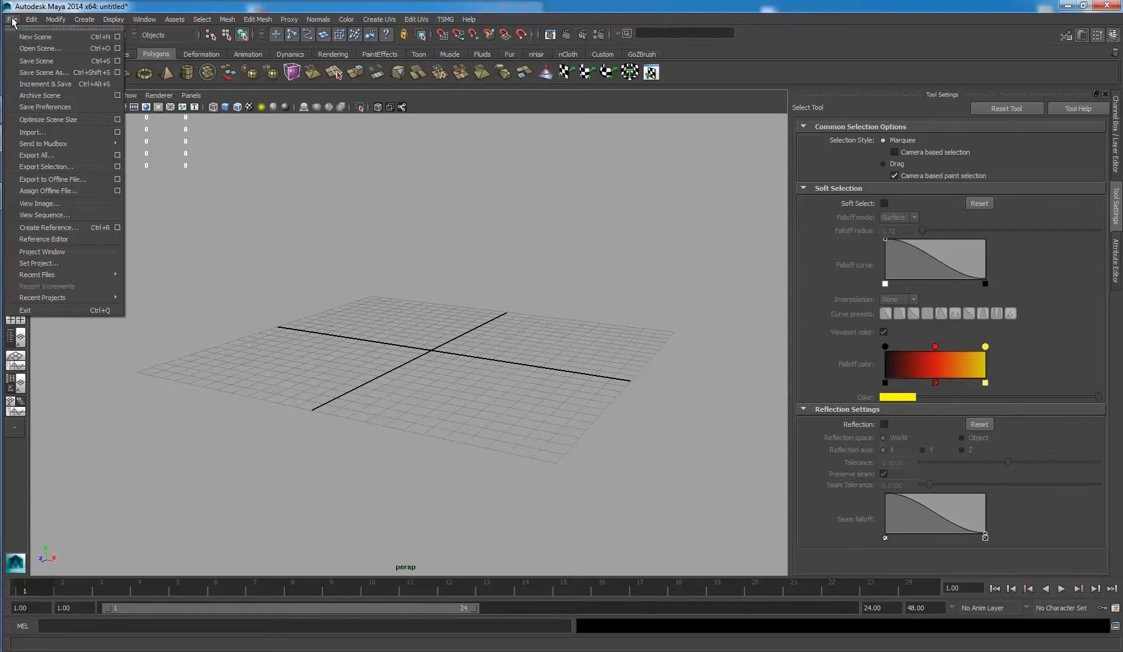
left_click(62, 62)
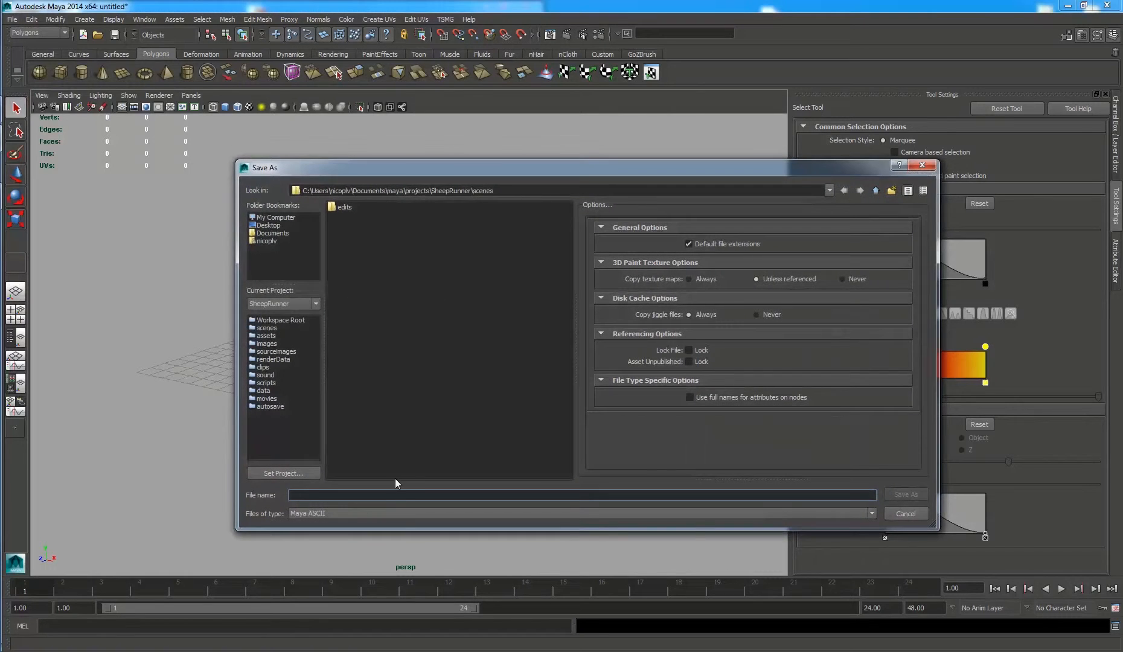
type("sheep")
left_click(906, 493)
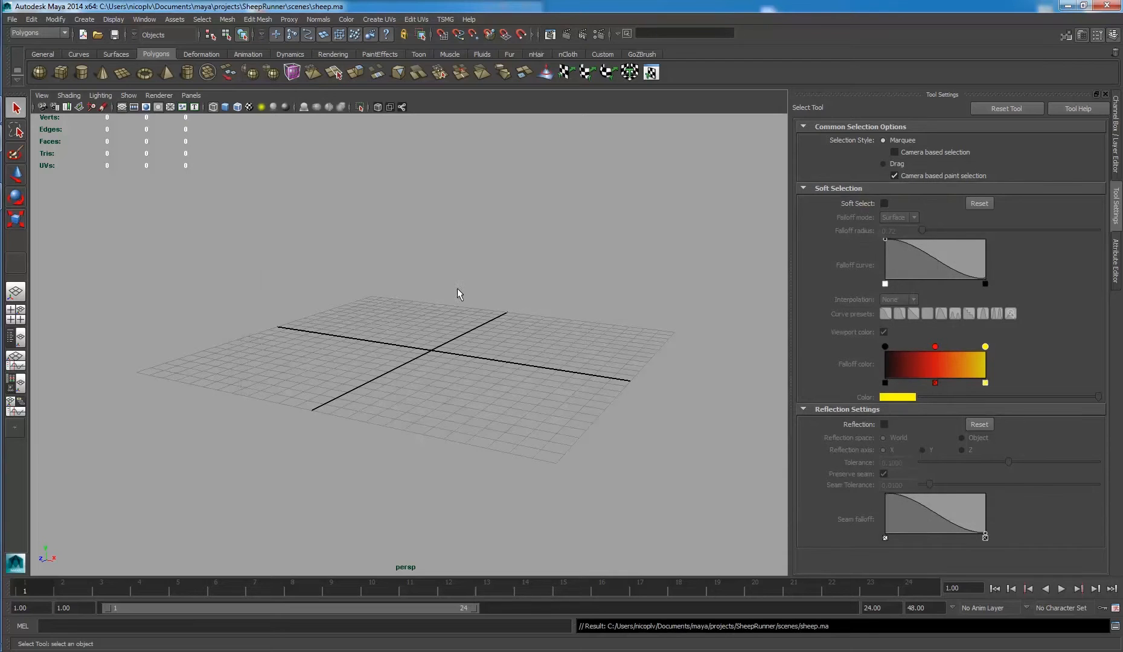
Switch to Windows Explorer and pick sheep_face.jpg and sheep_side.jpg in the 01_ConceptArt folder of 2014-03-20-ZedstockTutoSheepGame for copying.
left_click_drag(457, 288, 417, 305, "alt")
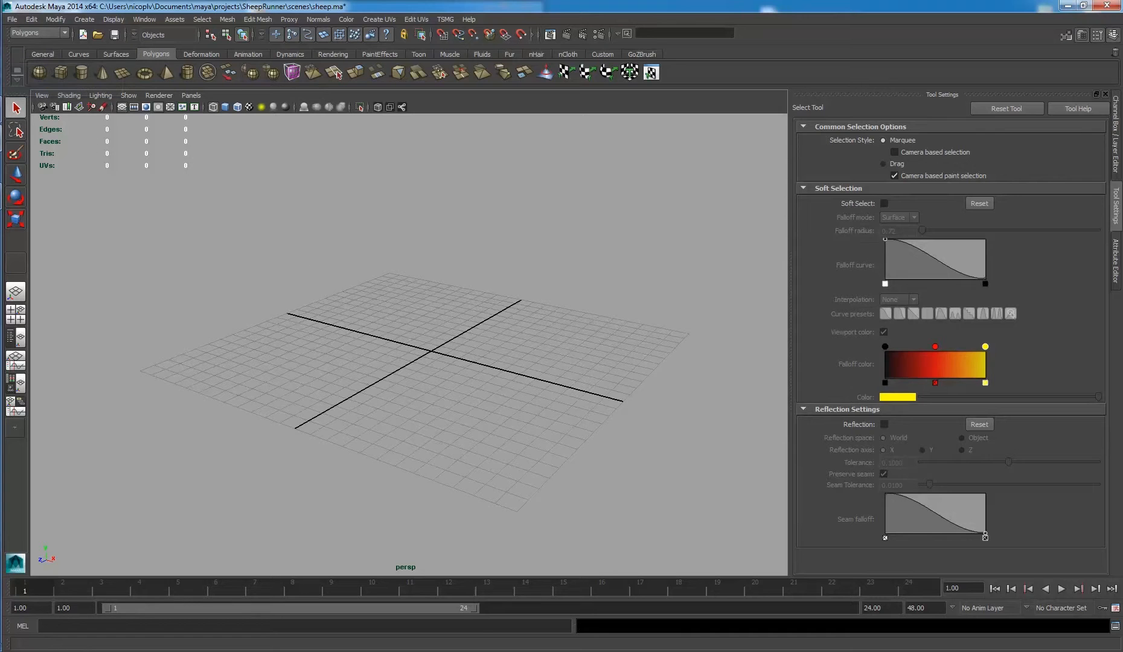
key("super+e")
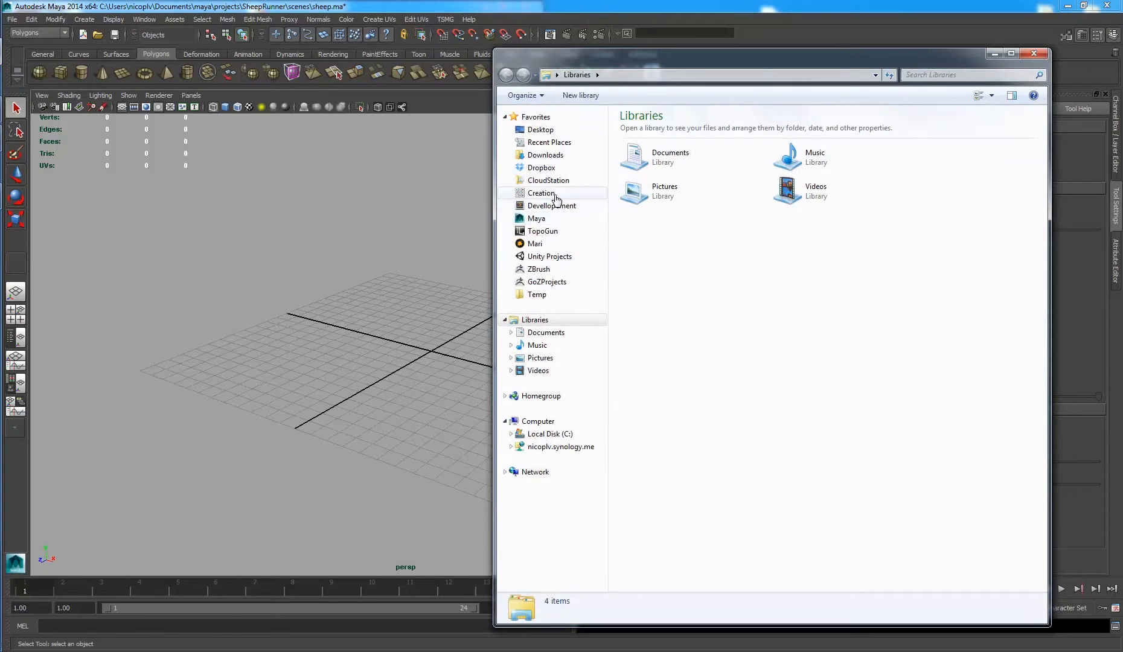
left_click(555, 193)
double_click(649, 221)
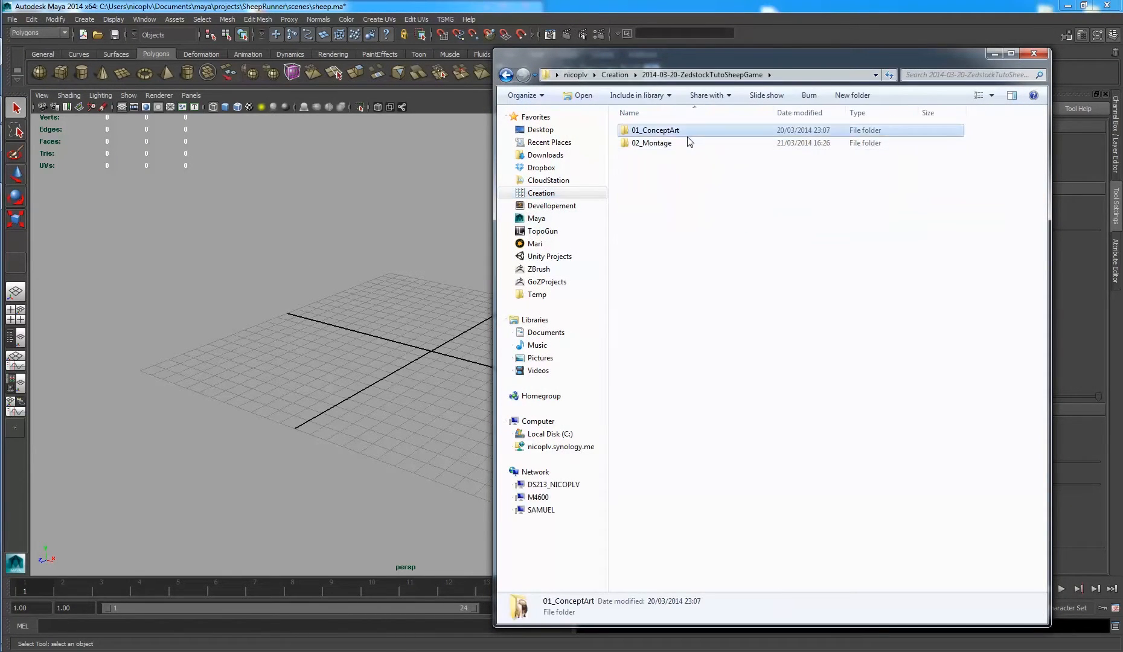
double_click(656, 130)
left_click(720, 142)
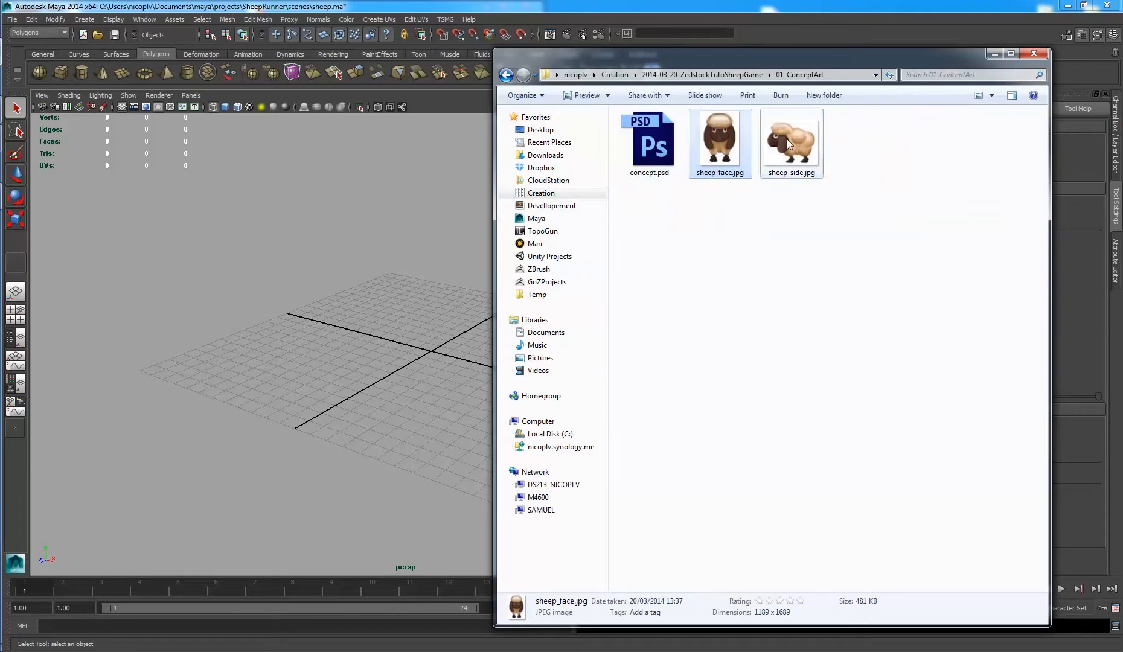
left_click(786, 139, "ctrl")
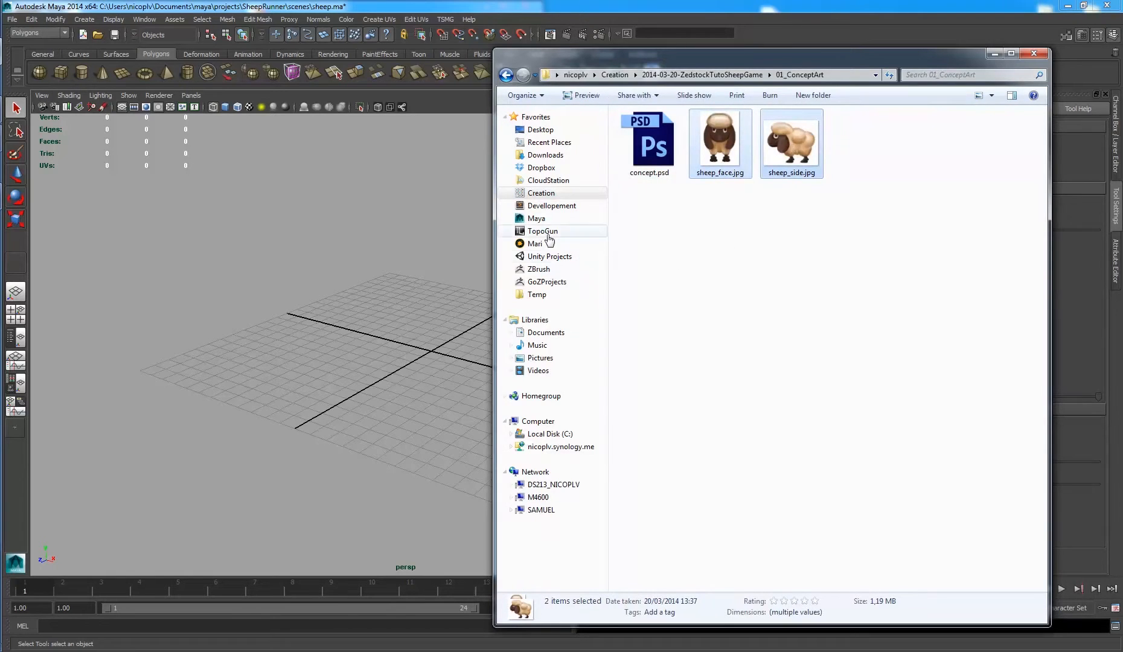
Create a folder named imagesPlanes inside the SheepRunner project's sourceimages folder.
left_click(536, 218)
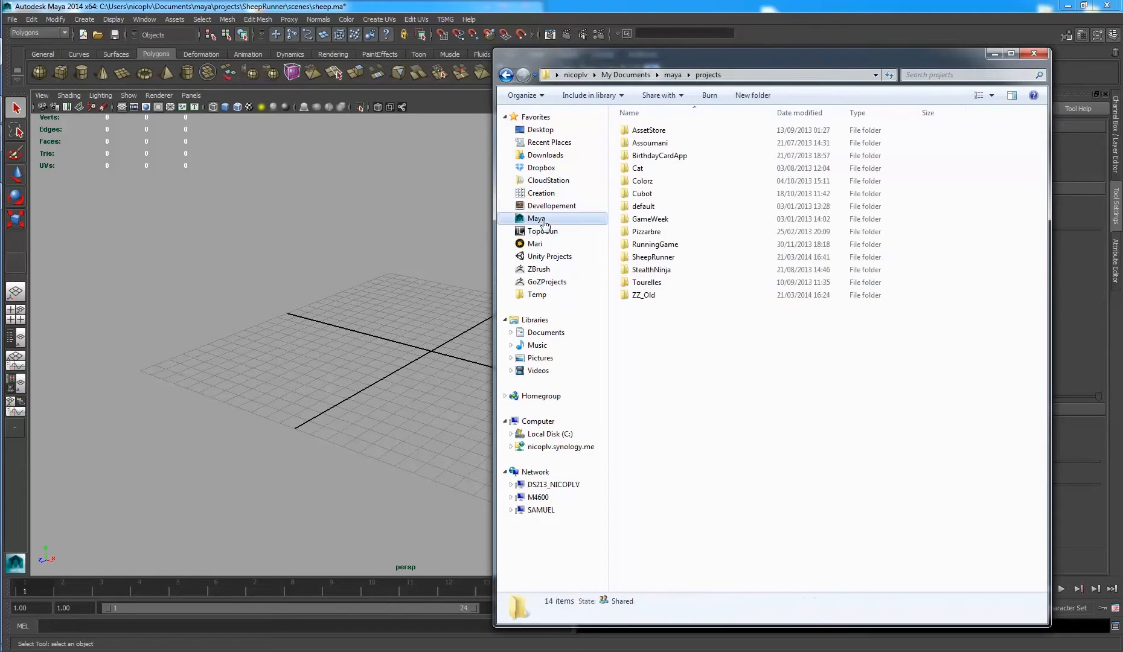
double_click(664, 258)
left_click(664, 271)
double_click(664, 275)
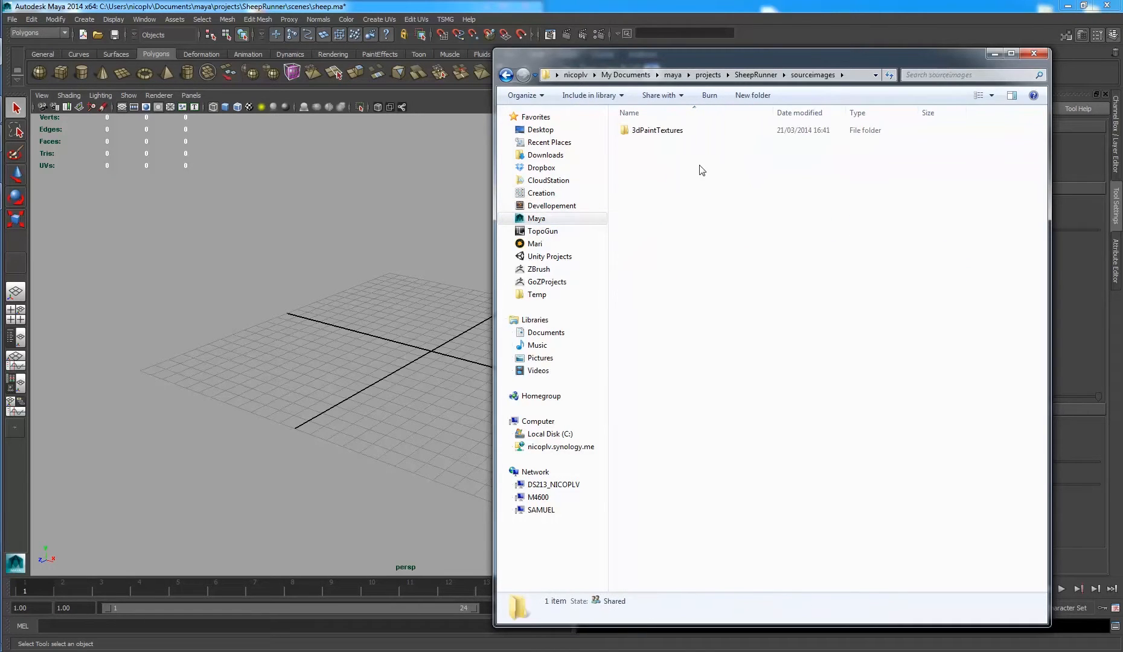
left_click(767, 96)
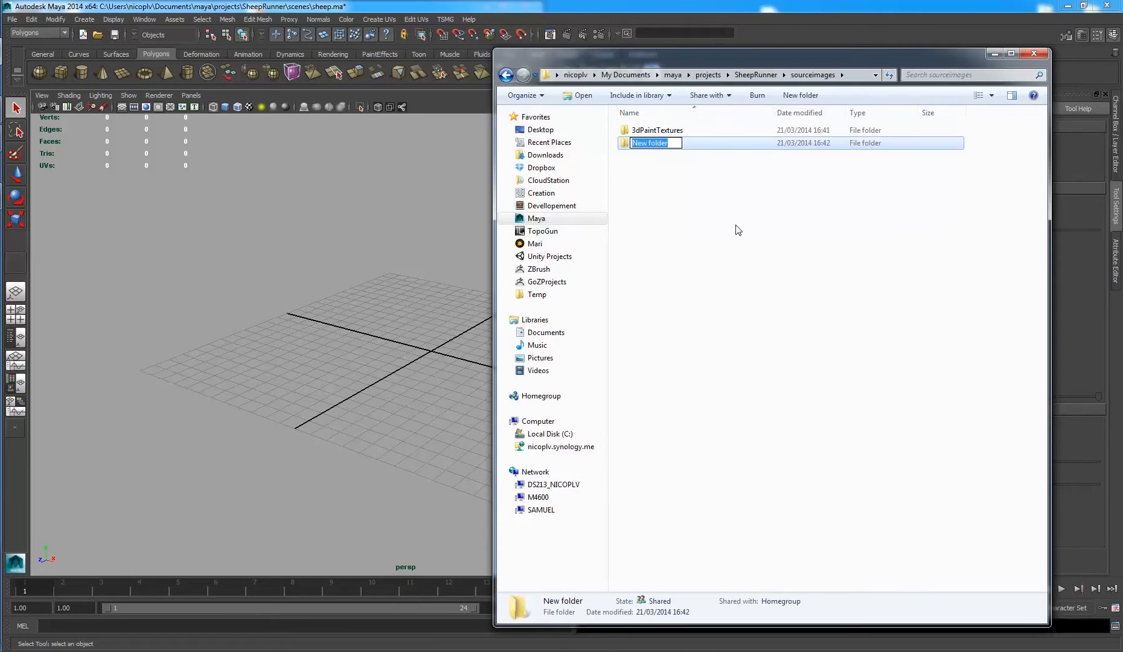
type("imagesPlanes")
key("Return")
Paste the two copied sheep images into the imagesPlanes folder.
key("Return")
key("ctrl+v")
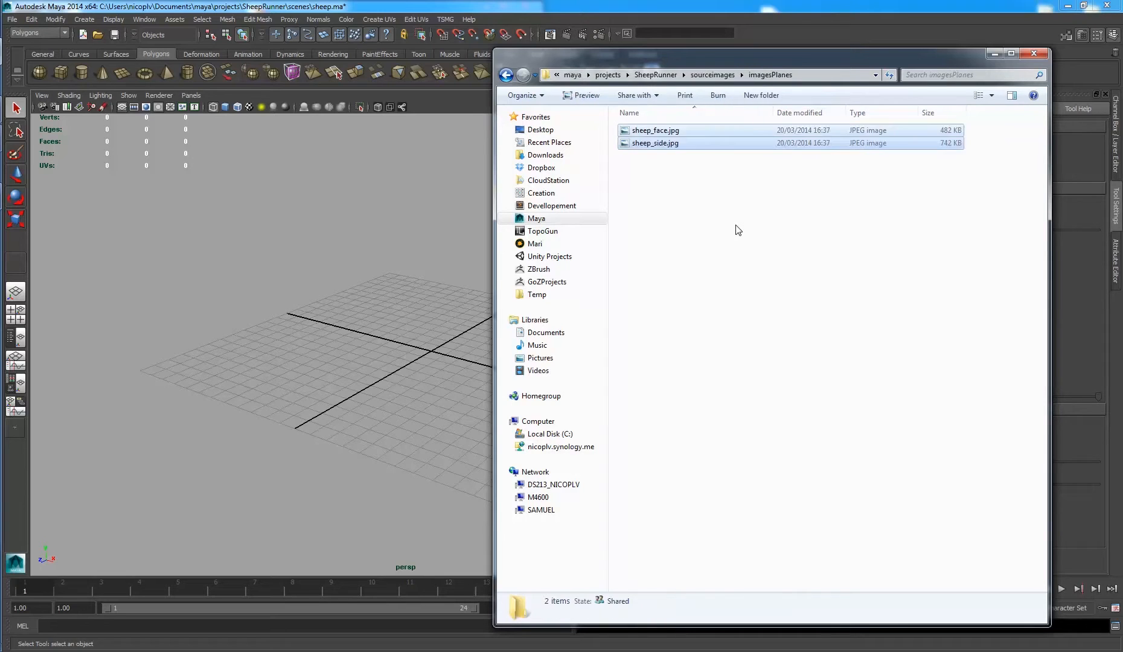
left_click(737, 229)
Switch back to Maya and import sheep_face.jpg from imagesPlanes as an image plane in the front view.
left_click(412, 269)
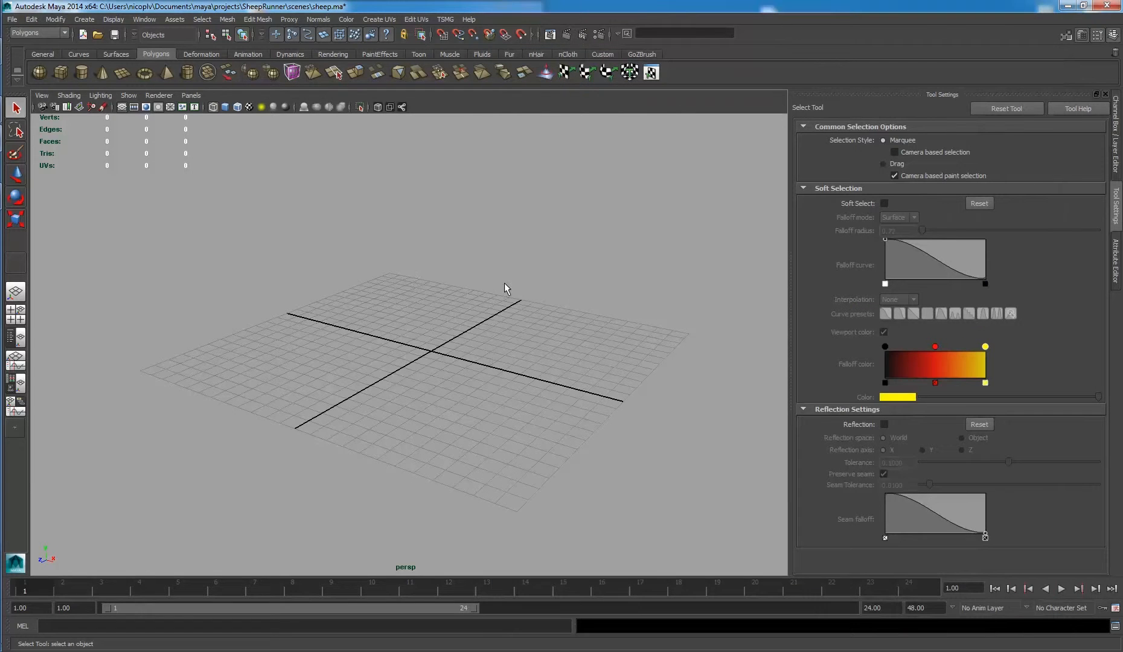
key("space")
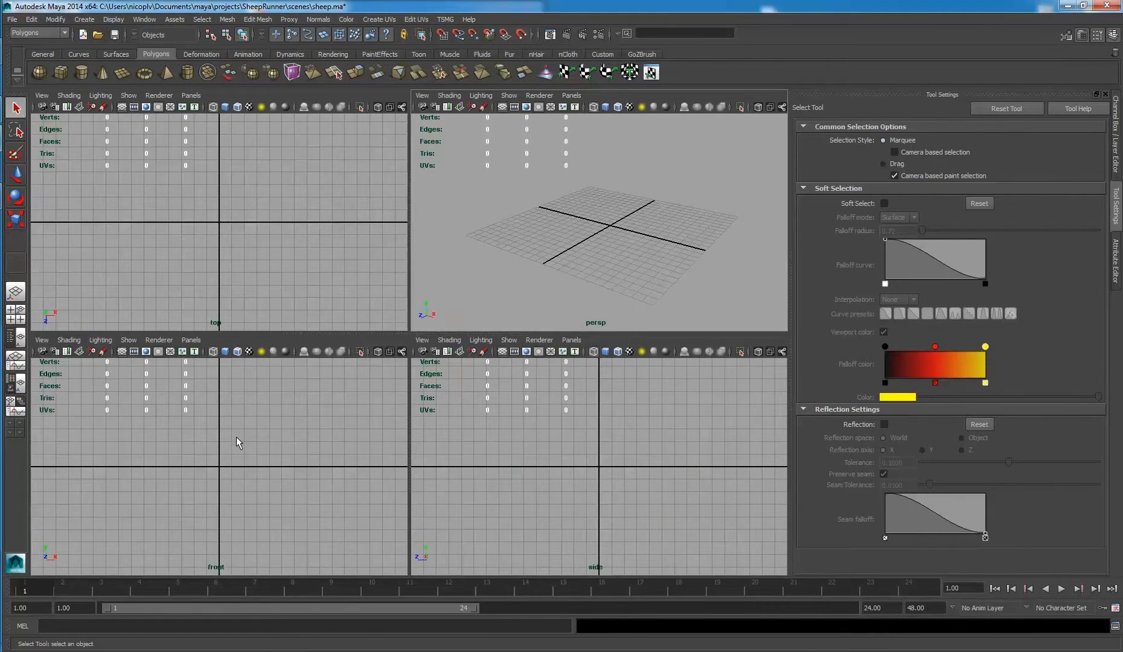
left_click(46, 342)
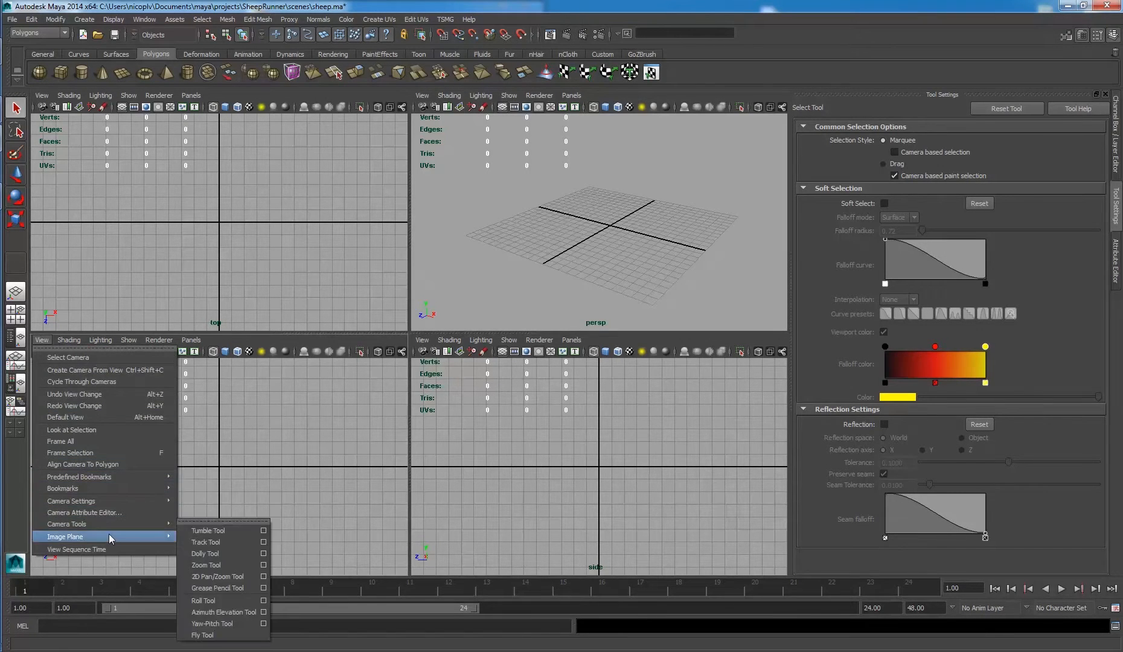
mouse_move(110, 539)
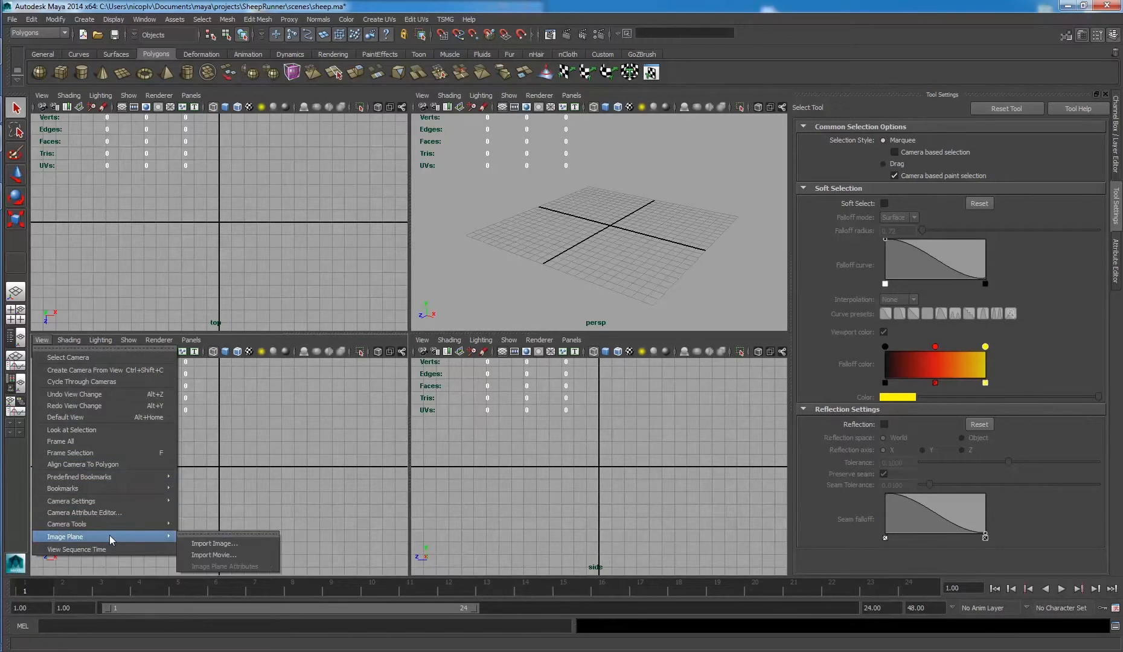
left_click(209, 542)
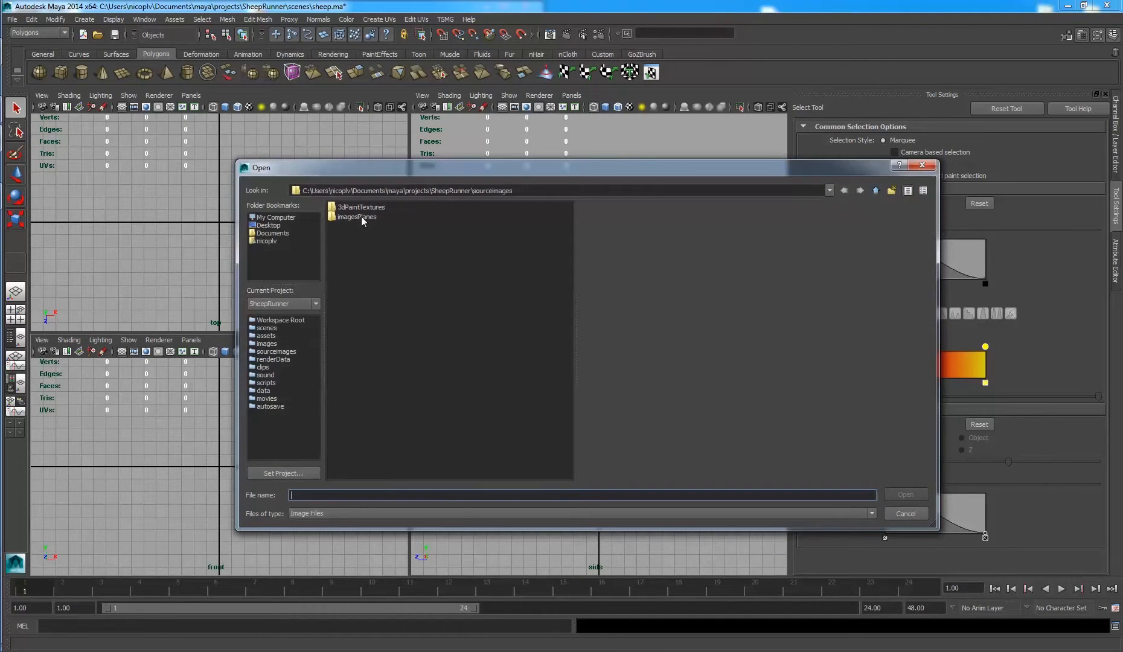
double_click(362, 218)
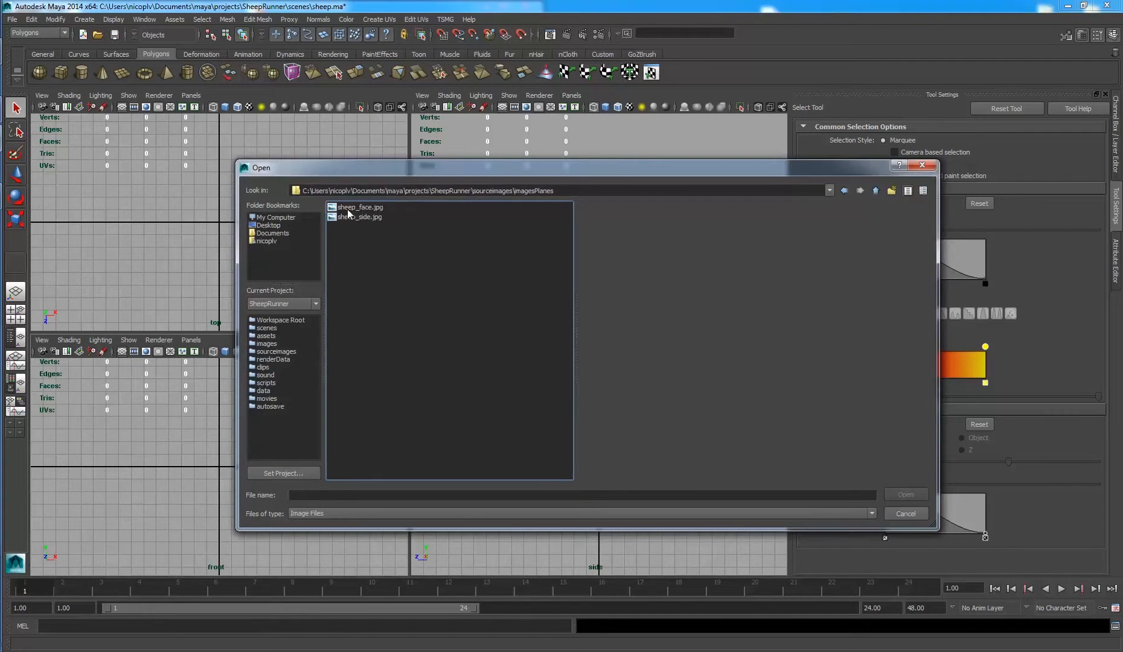
left_click(347, 209)
left_click(904, 494)
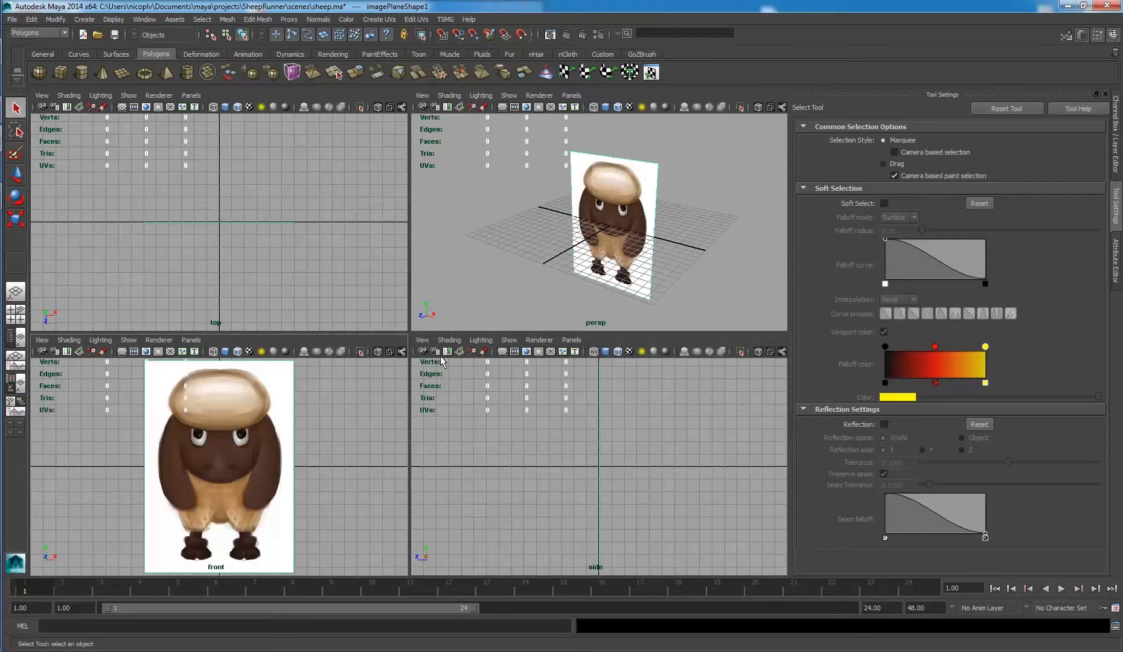
Import sheep_side.jpg from imagesPlanes as an image plane in the side view.
left_click(422, 340)
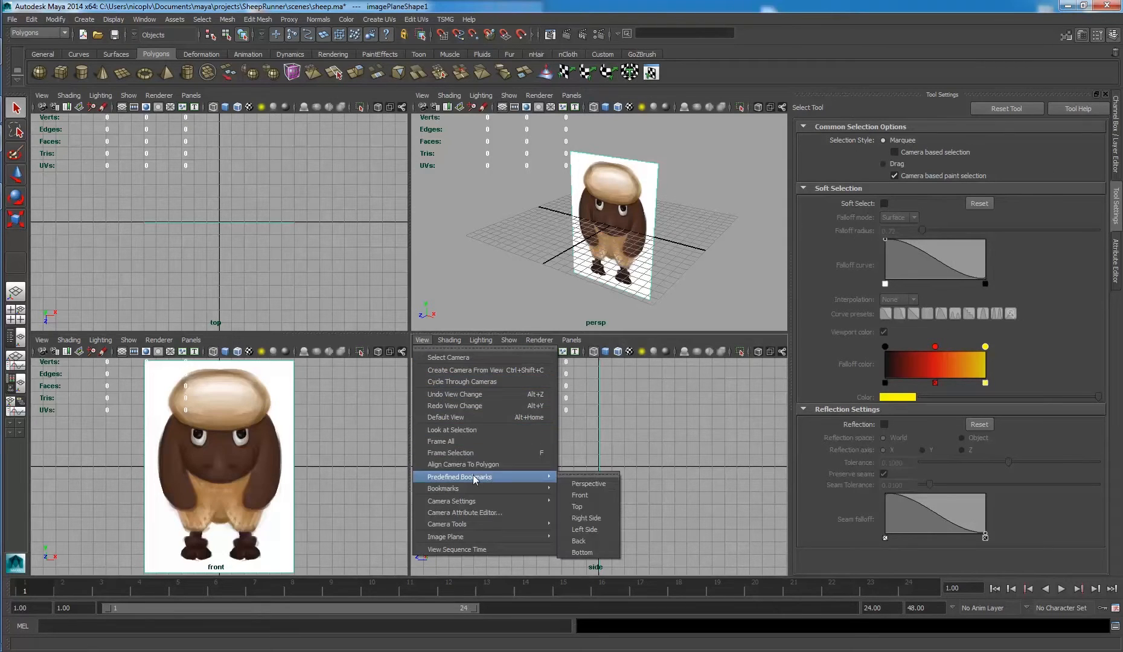
mouse_move(477, 537)
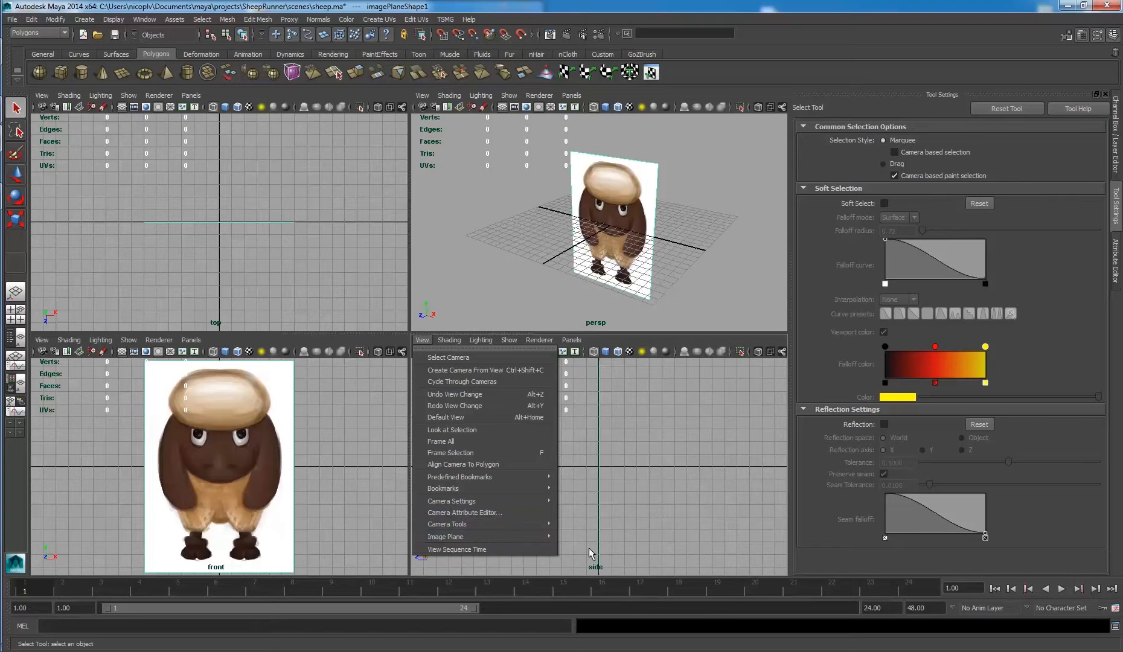
left_click(577, 543)
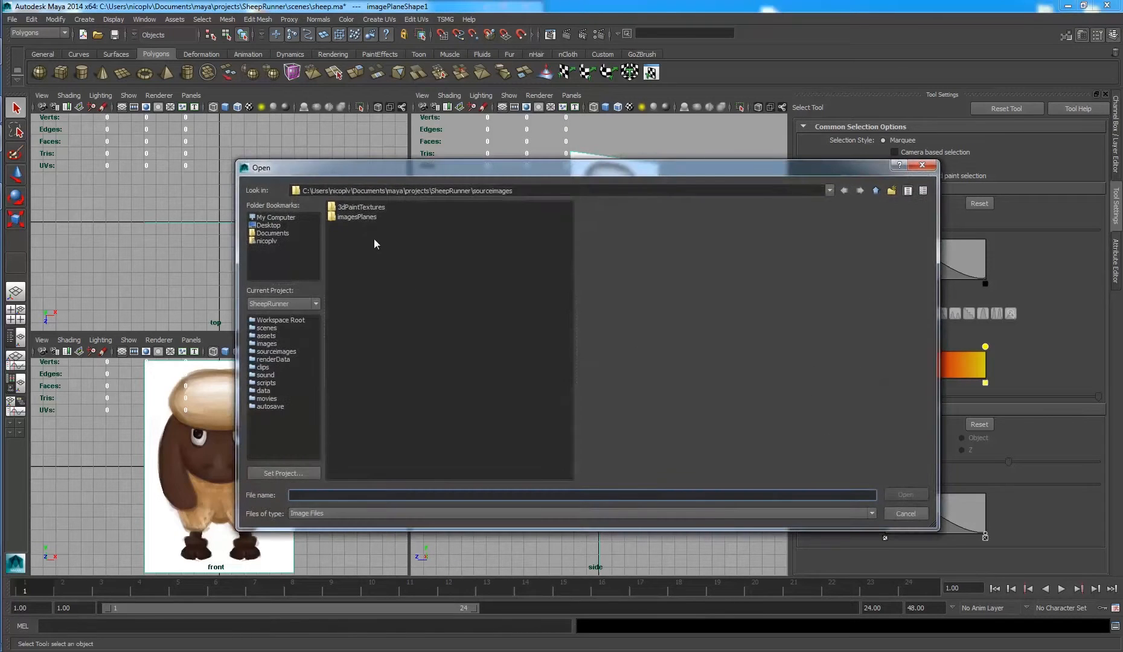
double_click(365, 217)
left_click(359, 217)
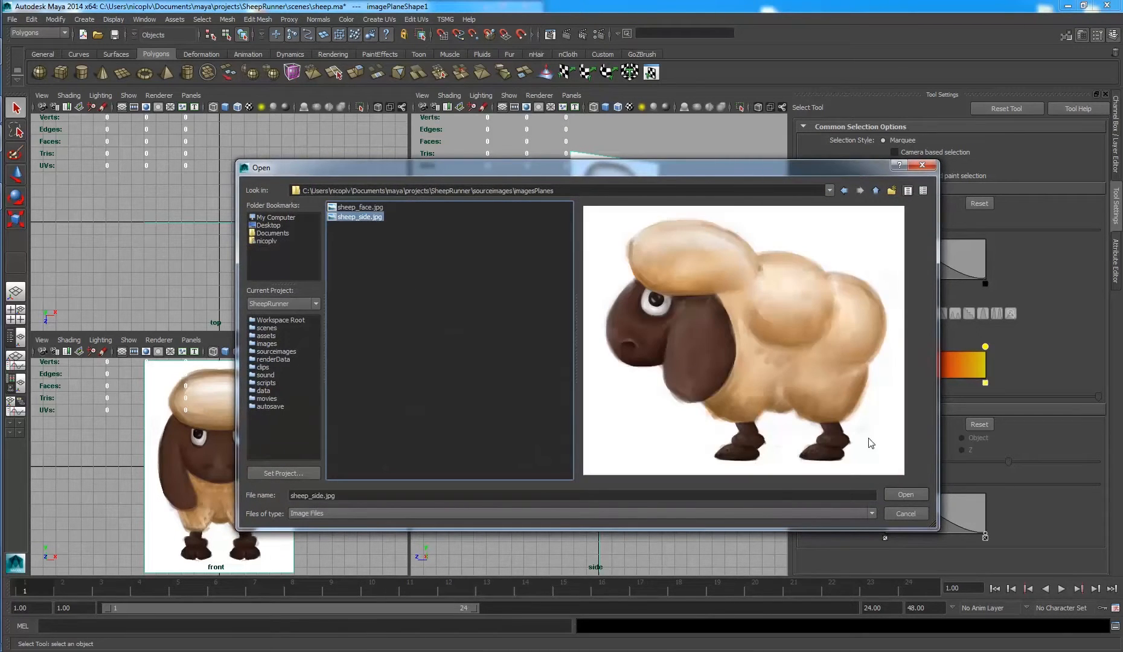
left_click(905, 493)
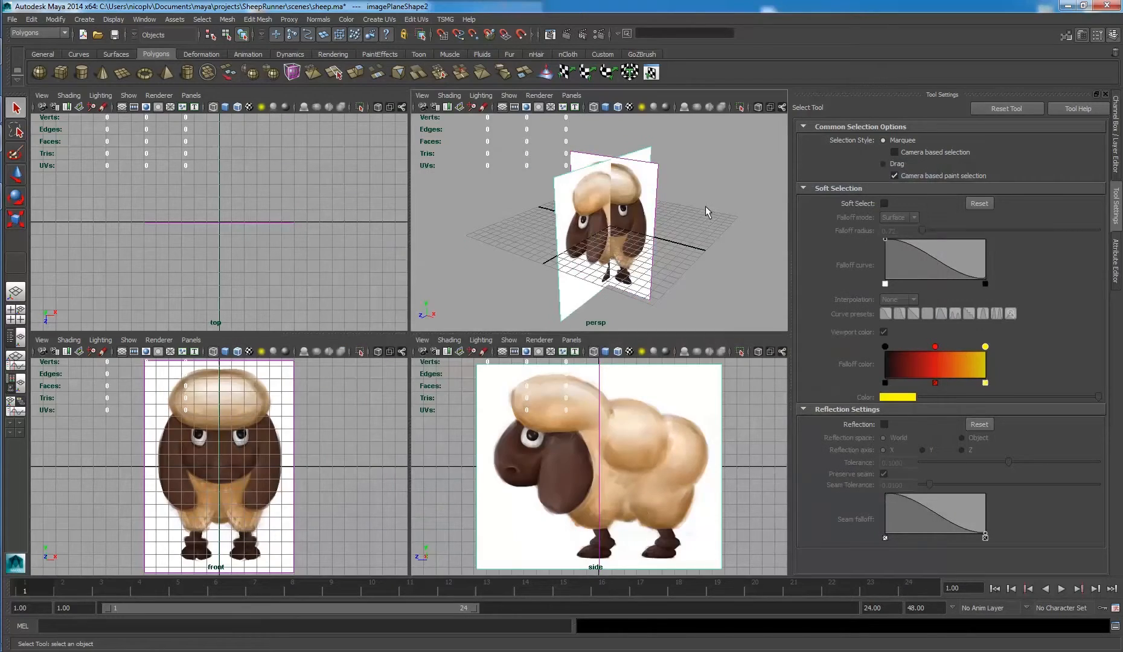
Maximize the perspective view, select the front image plane and display its channel attributes.
left_click(703, 207)
key("space")
mouse_move(572, 244)
left_mouse_down("alt")
mouse_move(536, 223)
mouse_move(606, 288)
mouse_move(608, 225)
mouse_move(527, 261)
mouse_move(635, 242)
mouse_move(633, 228)
mouse_move(545, 243)
mouse_move(567, 246)
left_mouse_up("alt")
left_click(533, 233)
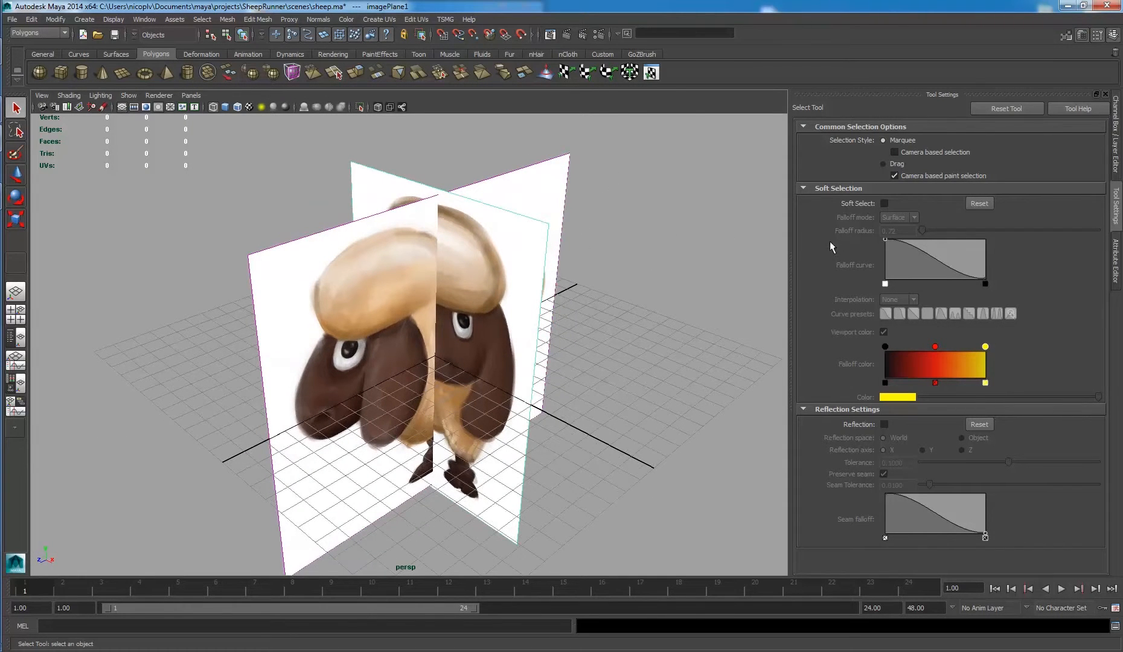
left_click(1115, 160)
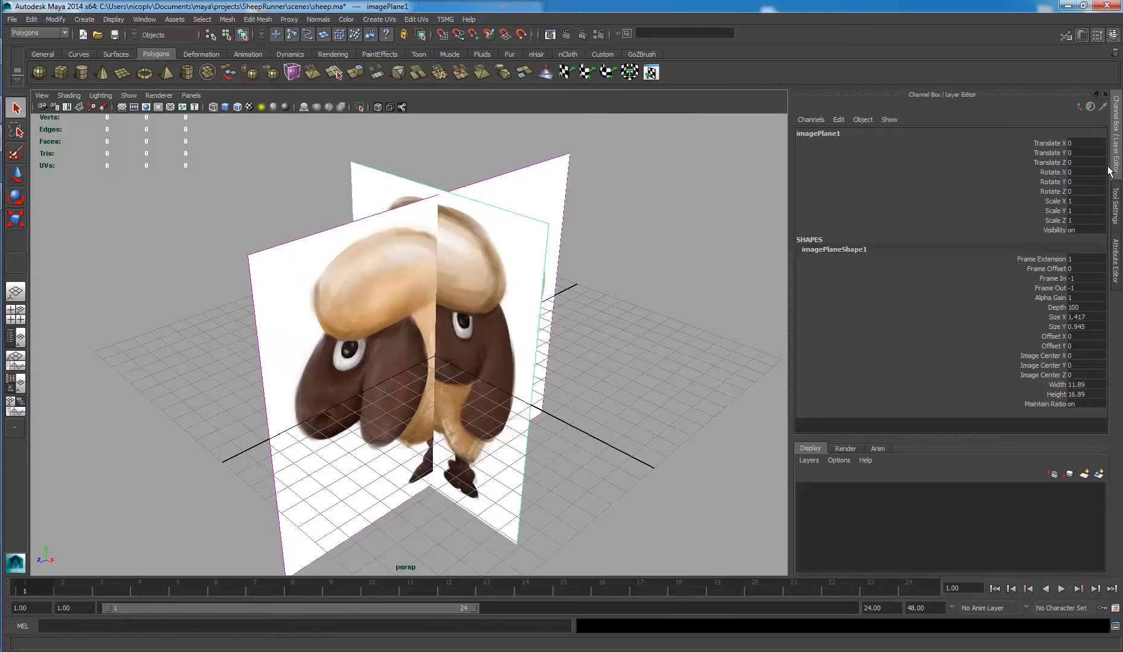
Toggle the sidebar panels so the Modeling Toolkit is available, and bring the Channel Box back to the front.
left_click(1113, 34)
left_click(1082, 35)
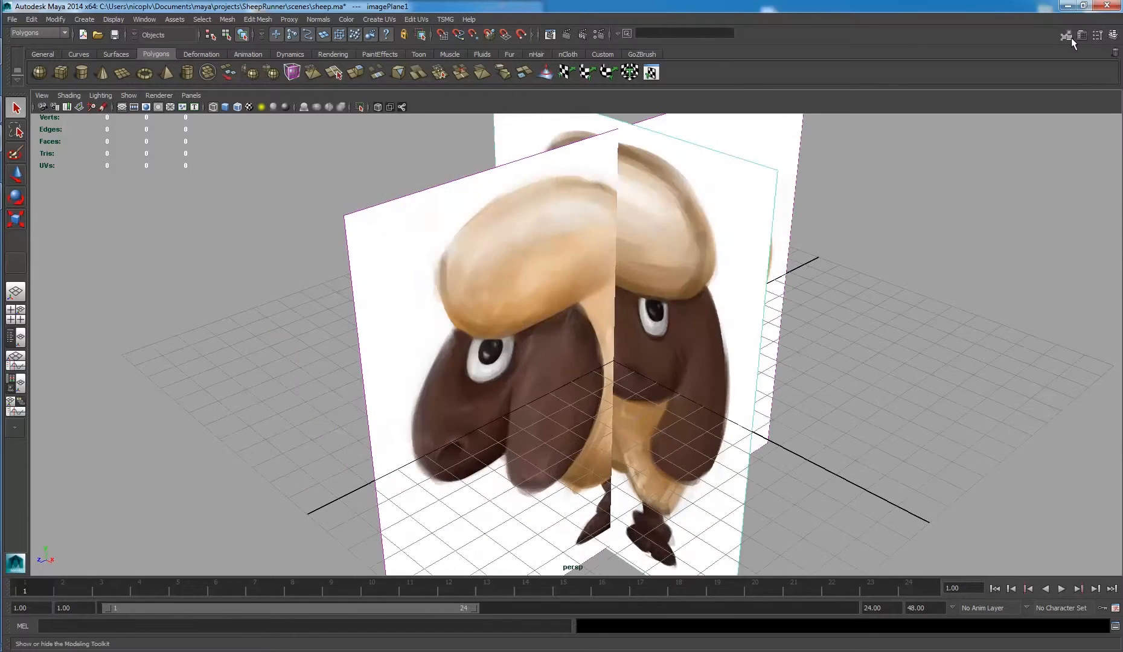
left_click(1081, 35)
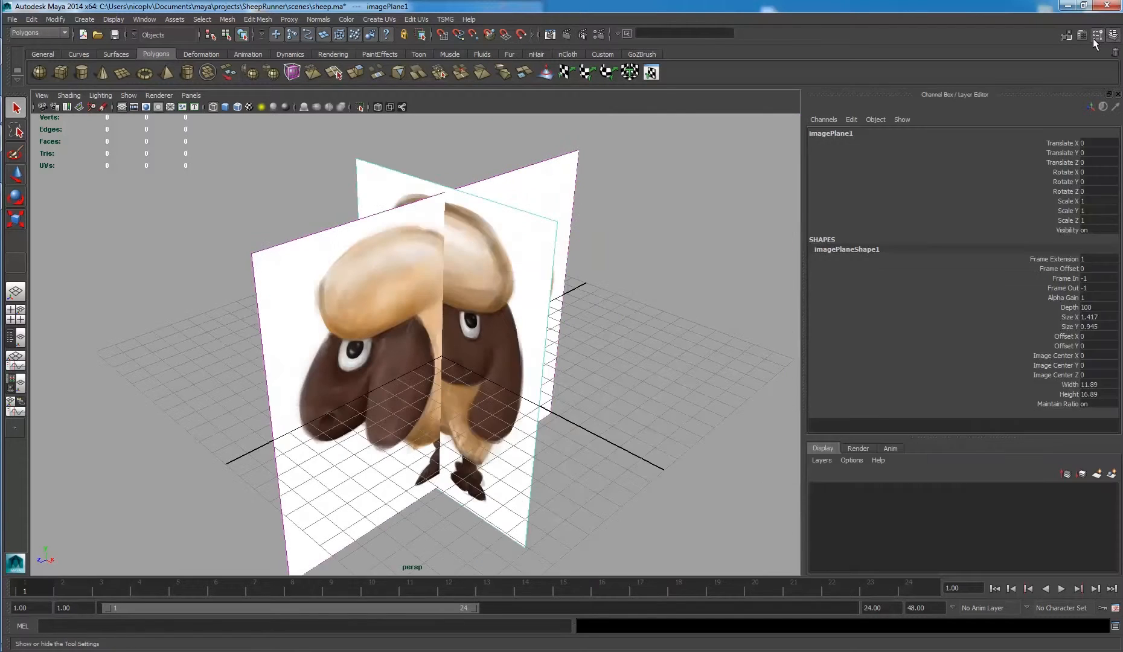
left_click(1065, 36)
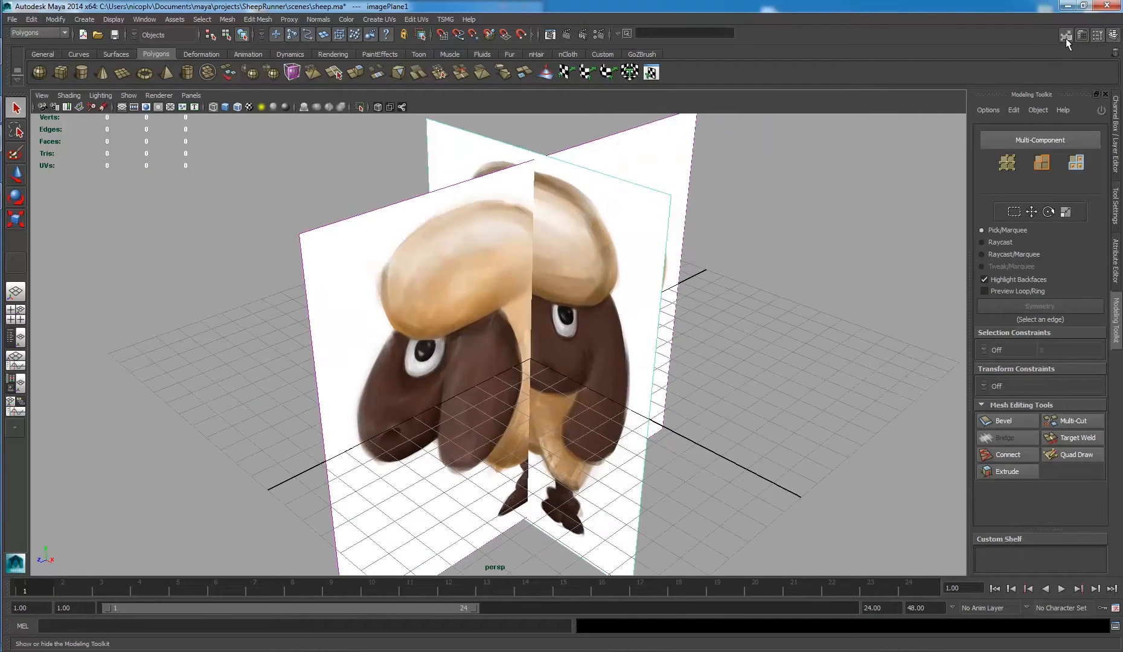
left_click(1116, 144)
left_click_drag(684, 303, 709, 271, "alt")
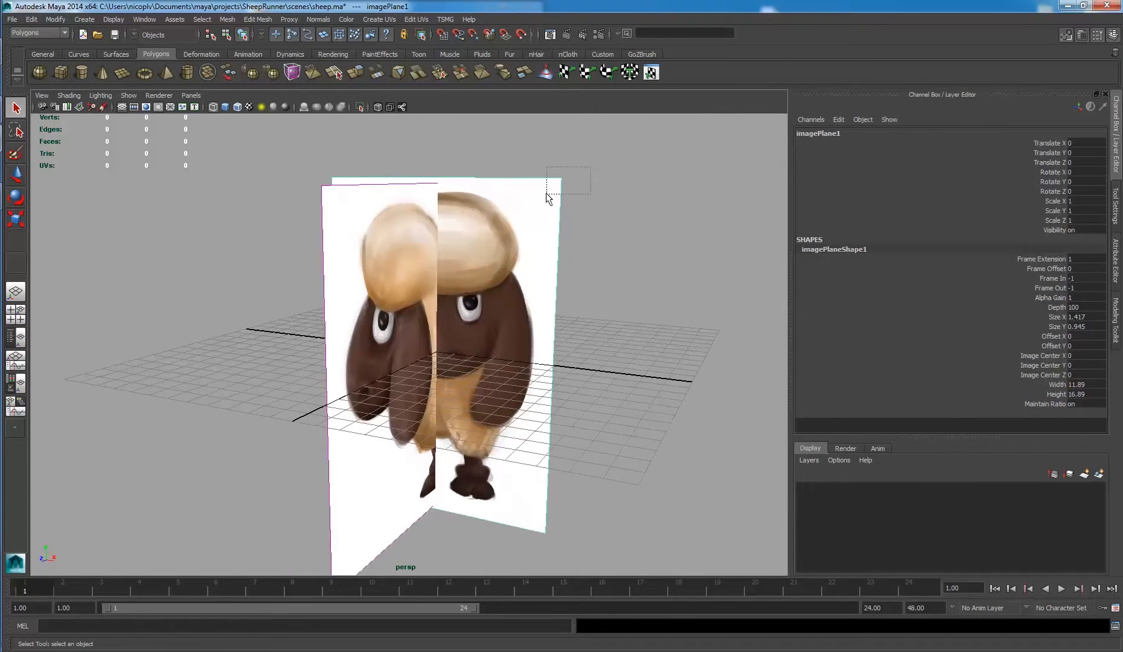
left_click_drag(598, 209, 611, 224, "alt")
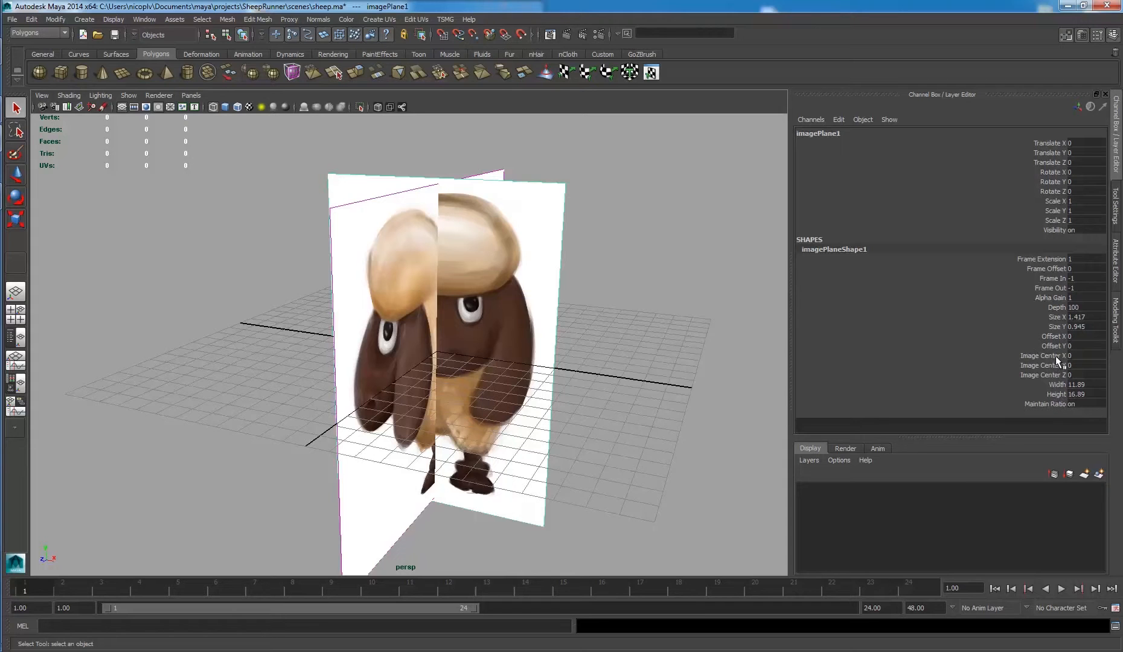
Move the front image plane back behind the side plane with an Image Center Z of about -9.7.
left_click_drag(627, 346, 543, 353, "alt")
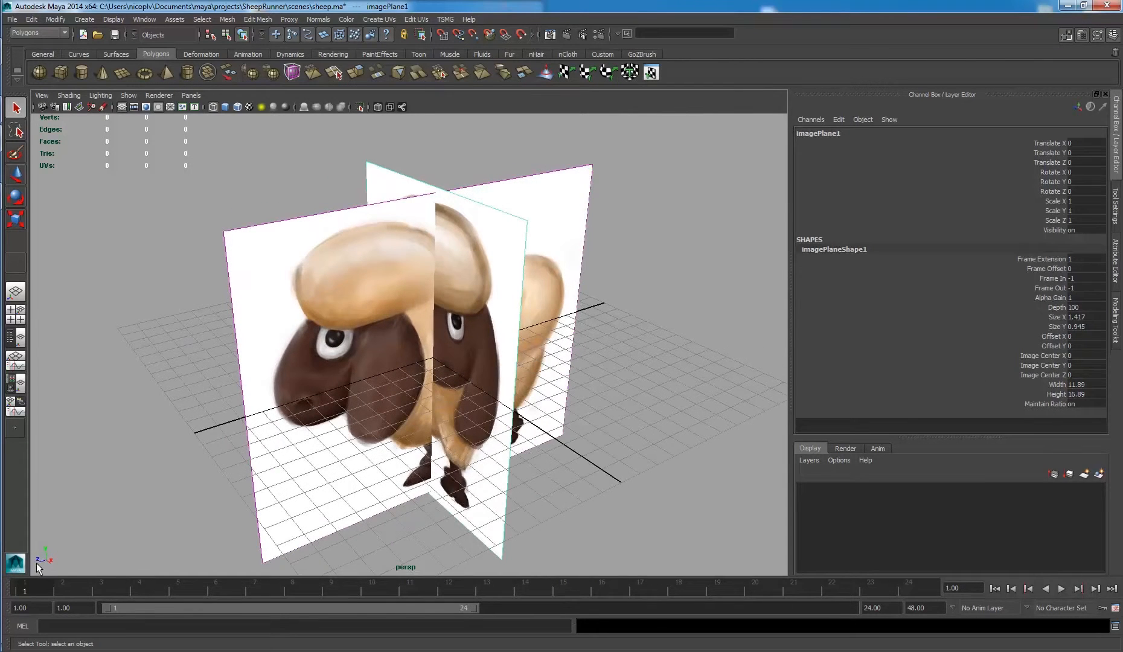
left_click(1057, 374)
middle_click_drag(512, 358, 437, 369)
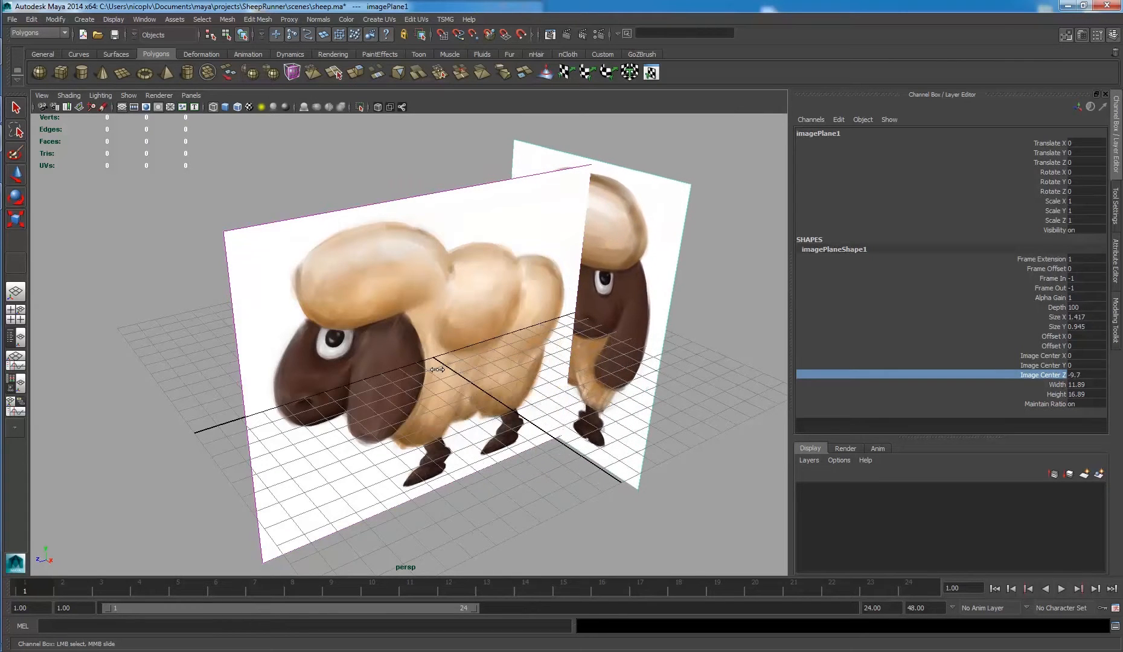
left_click_drag(550, 426, 564, 403, "alt")
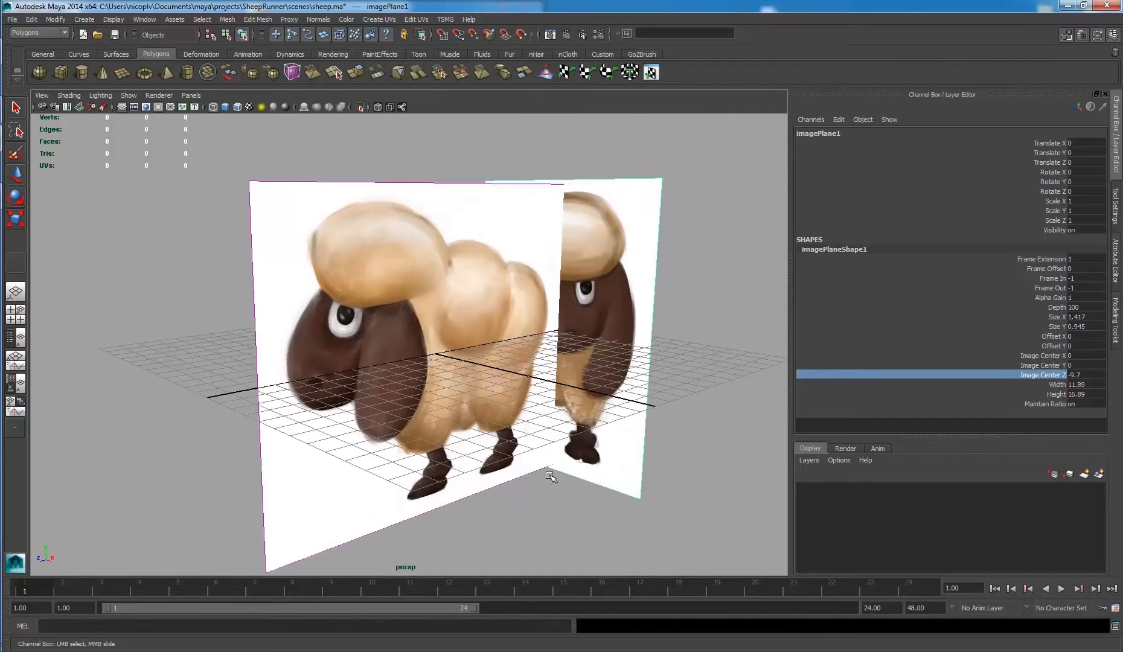
left_click_drag(594, 271, 604, 266, "alt")
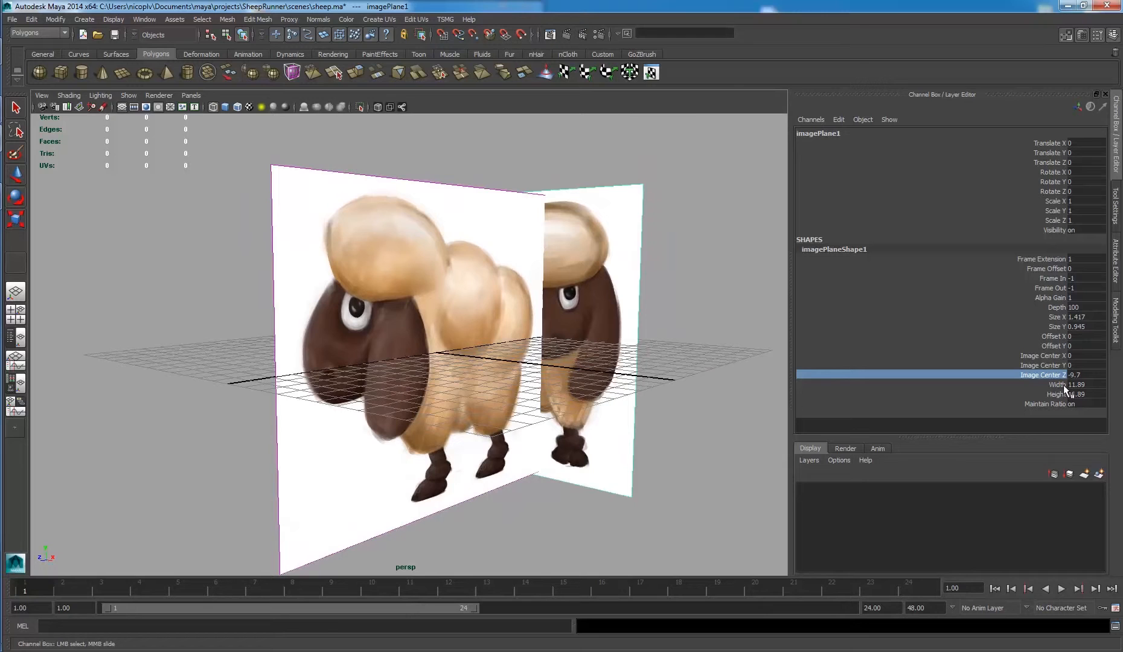
Readjust the depth position of the front image plane, ending with an Image Center Z of about -9.6.
left_click_drag(1063, 384, 1063, 393)
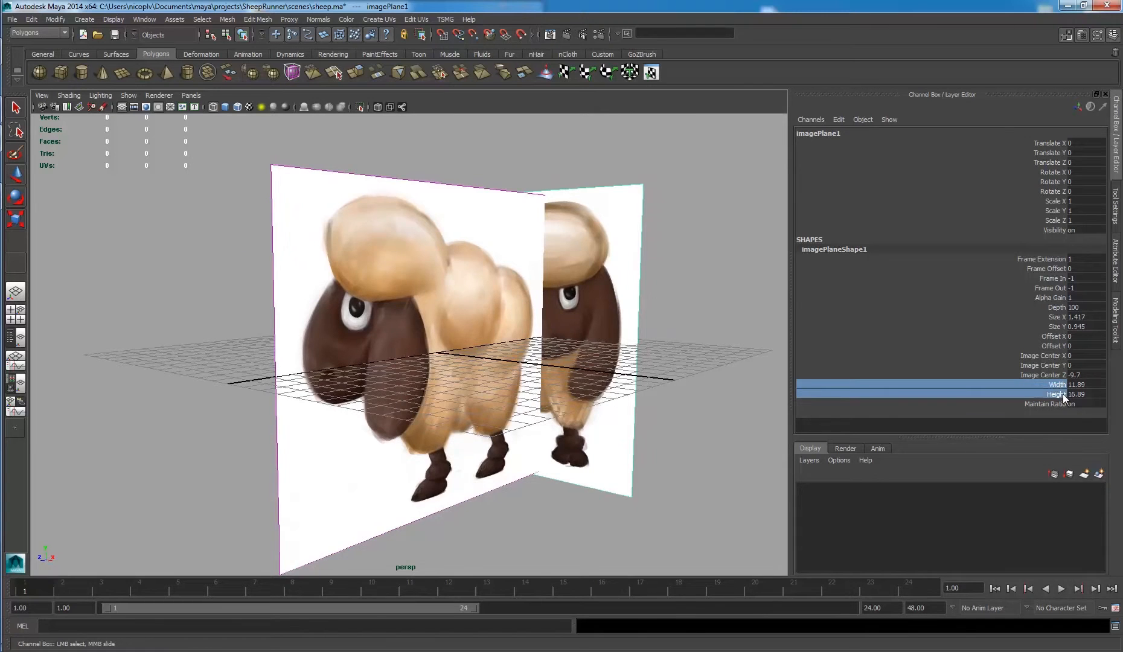
left_click(1035, 374)
middle_click_drag(663, 355, 724, 361)
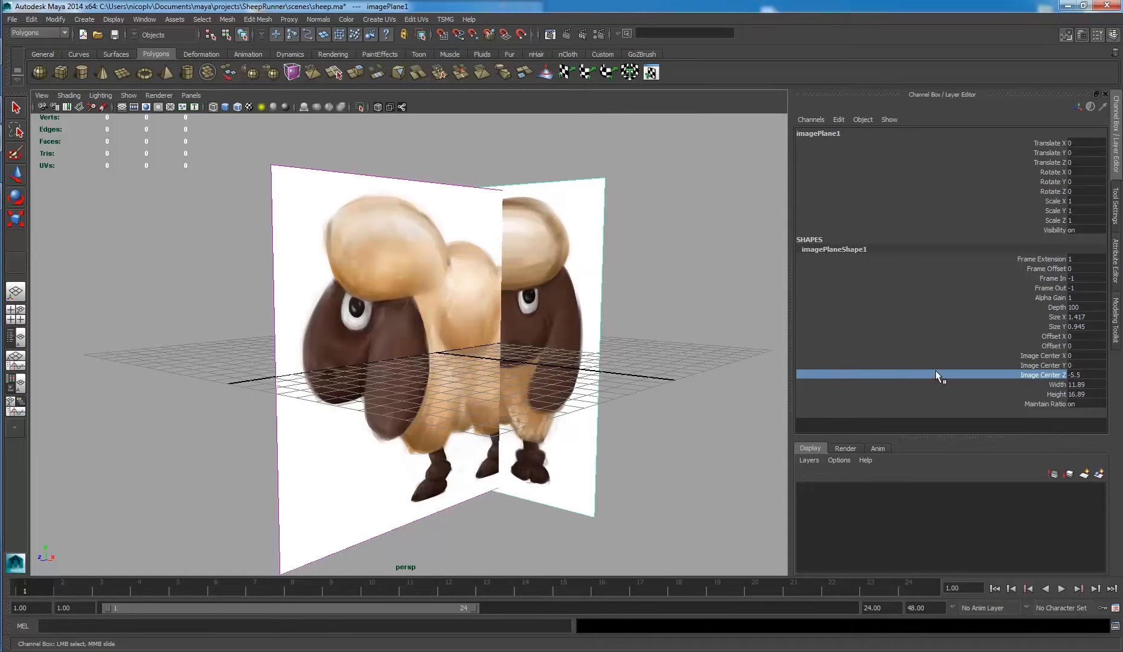
left_click(1035, 367)
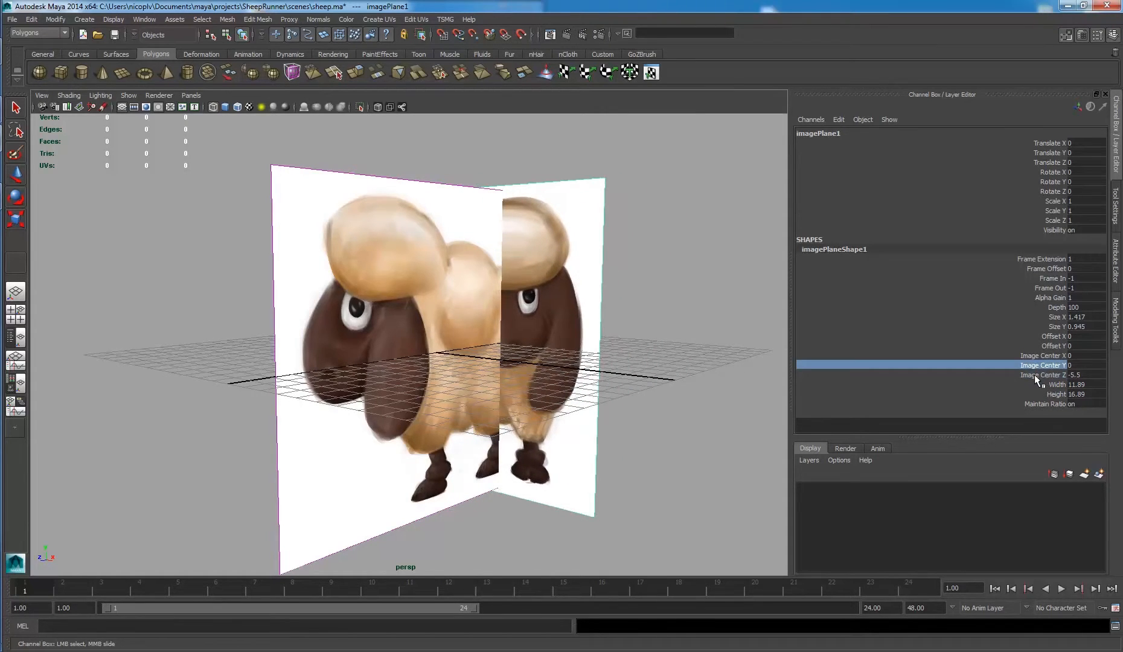
left_click(1034, 374)
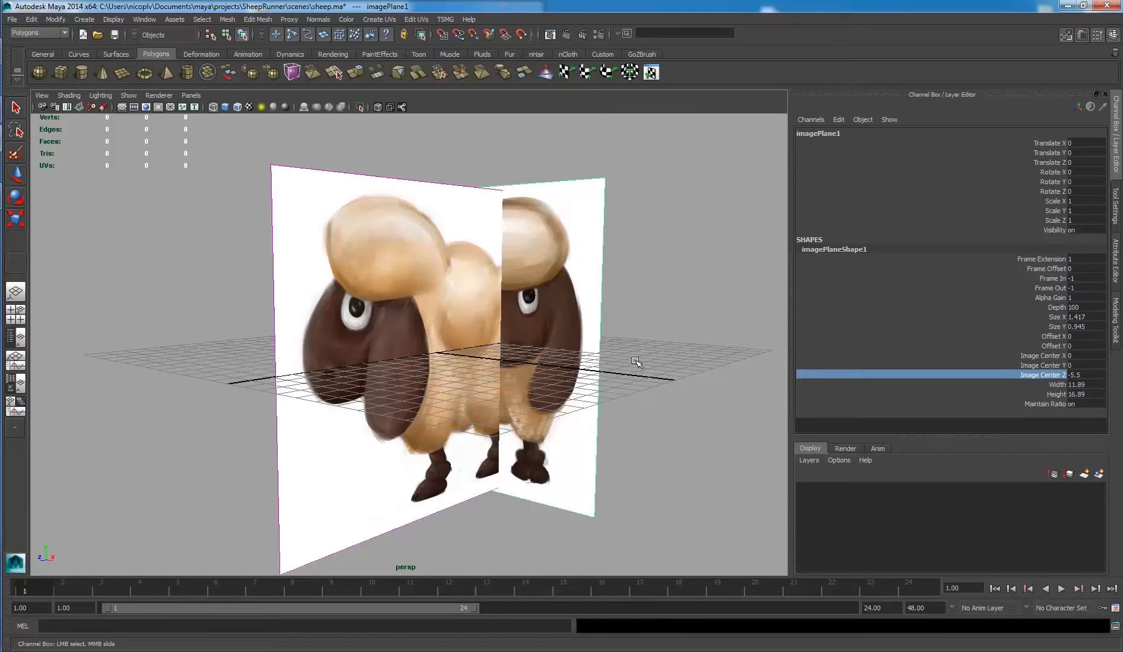
middle_click_drag(622, 370, 595, 383)
Shrink the front image plane slightly by reducing Width and Height together to 11.49 and 16.49, and deselect it.
left_click(1053, 392)
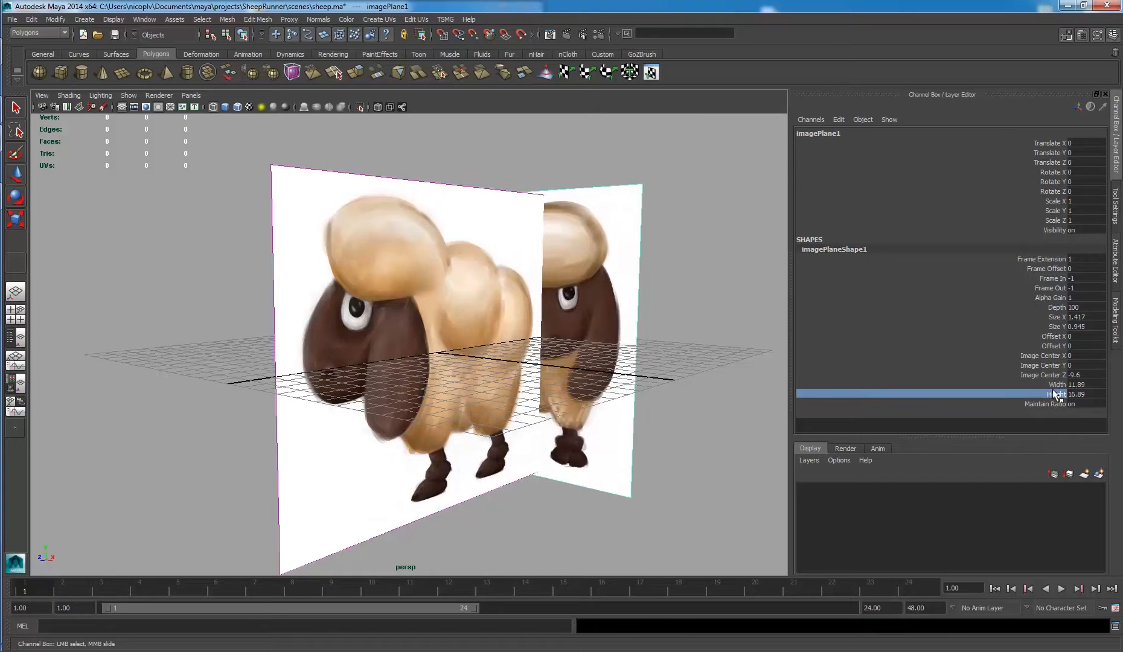
left_click(1057, 385)
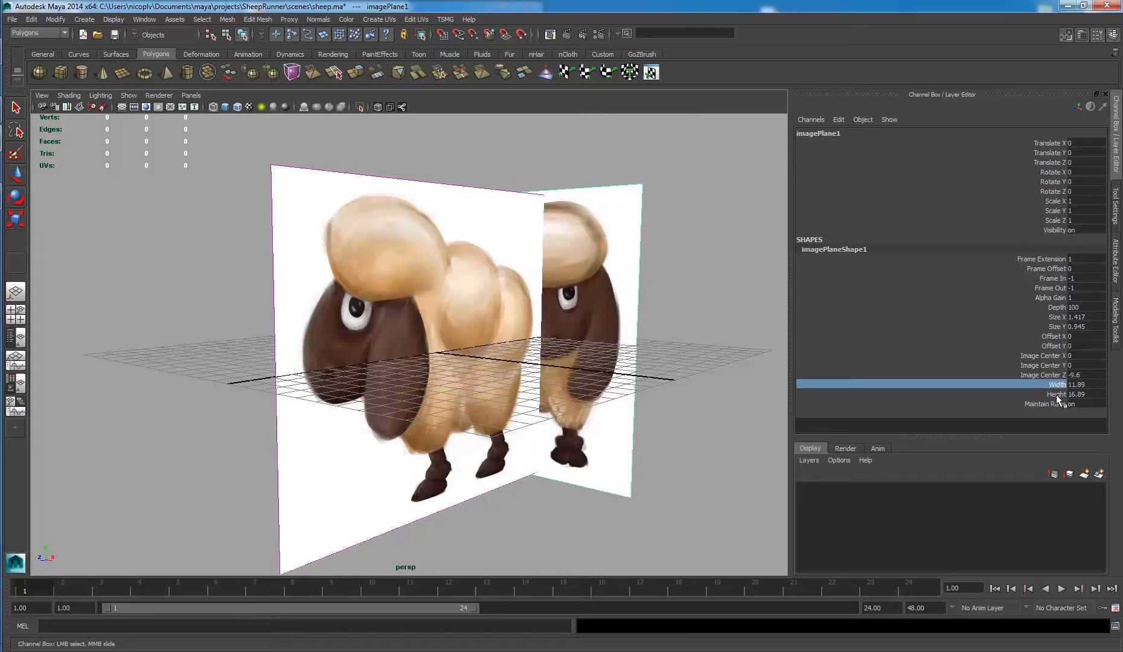
left_click(1053, 393, "shift")
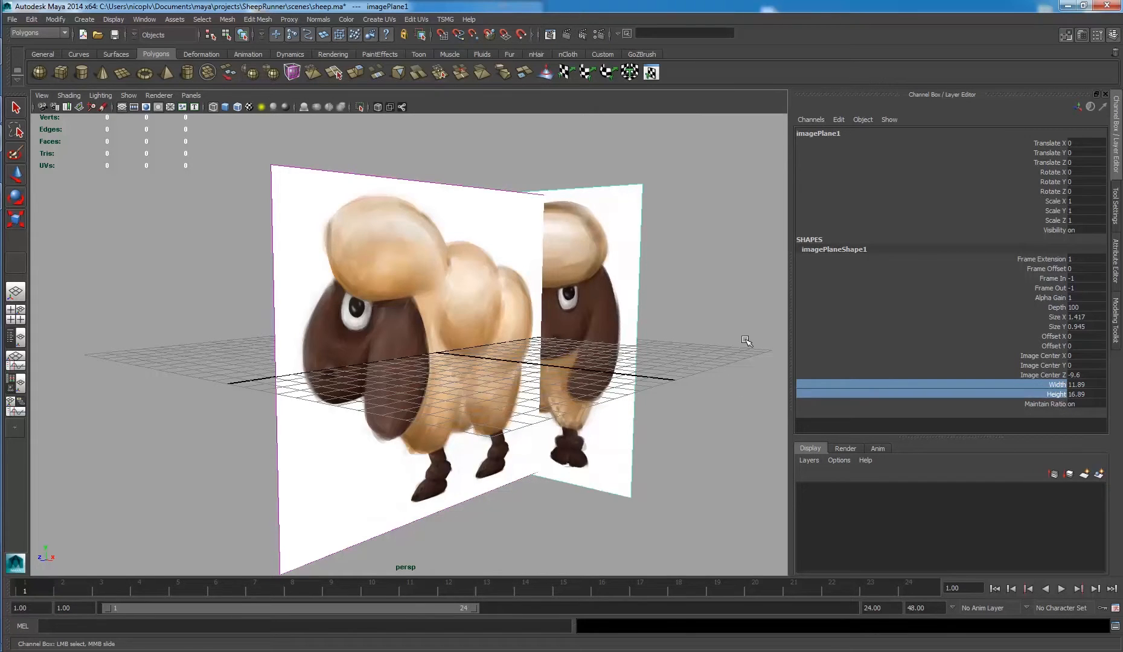
middle_click_drag(744, 339, 651, 359)
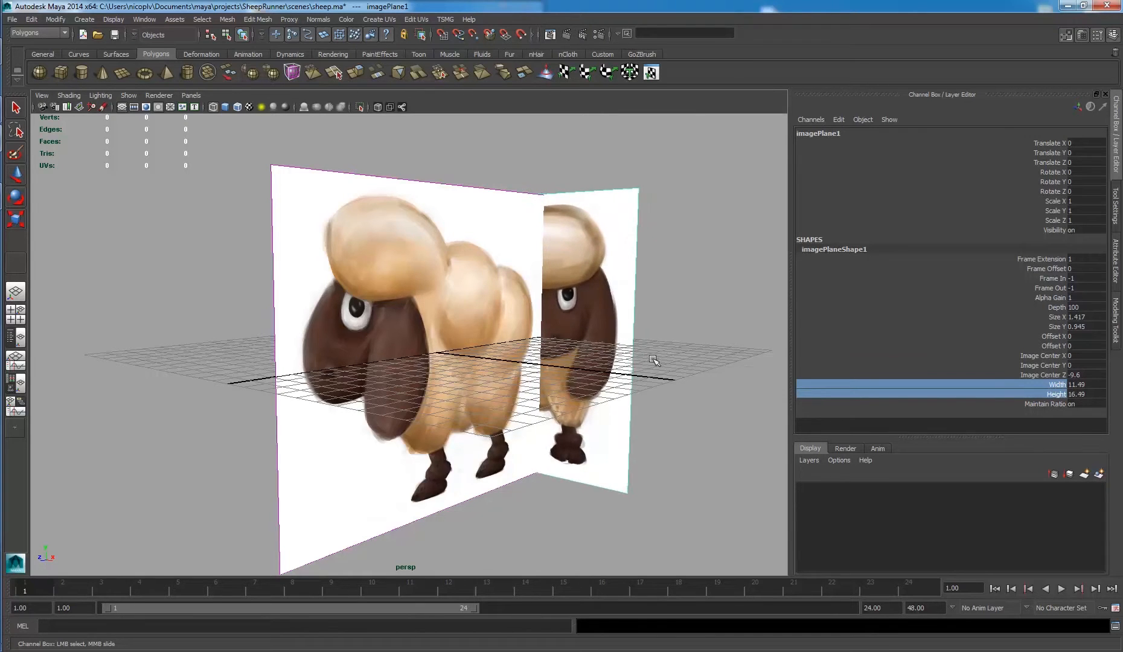
left_click(624, 303)
Shift the side image plane away from the grid centre with an Image Center X of about -5.9, and deselect it.
left_click_drag(623, 303, 597, 269, "alt")
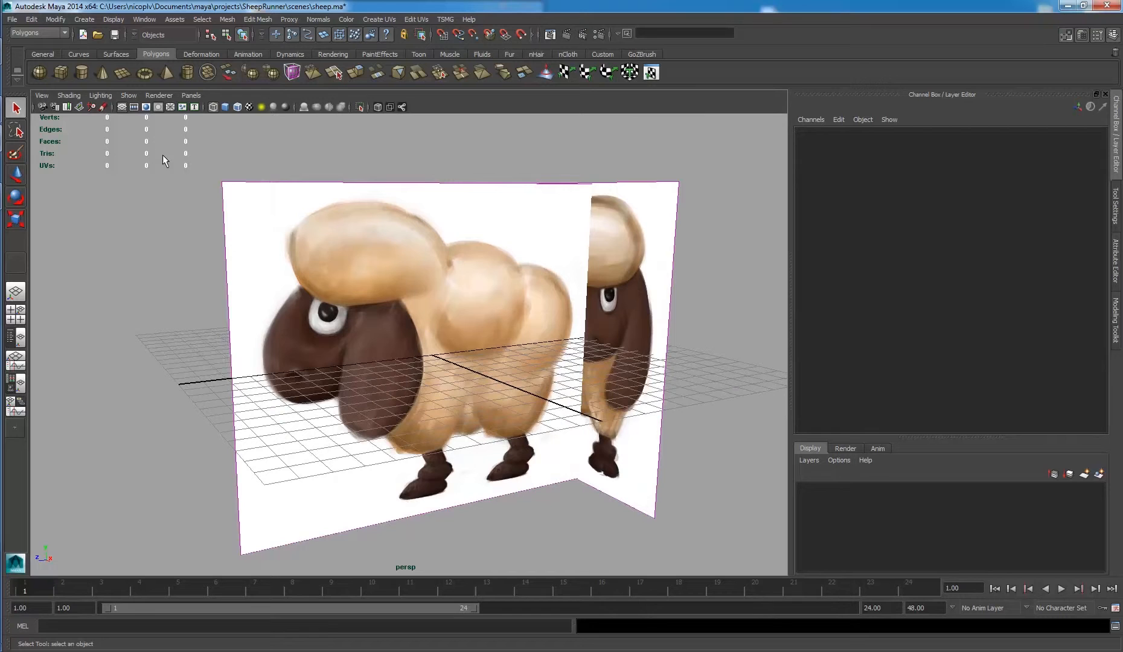
left_click(284, 240)
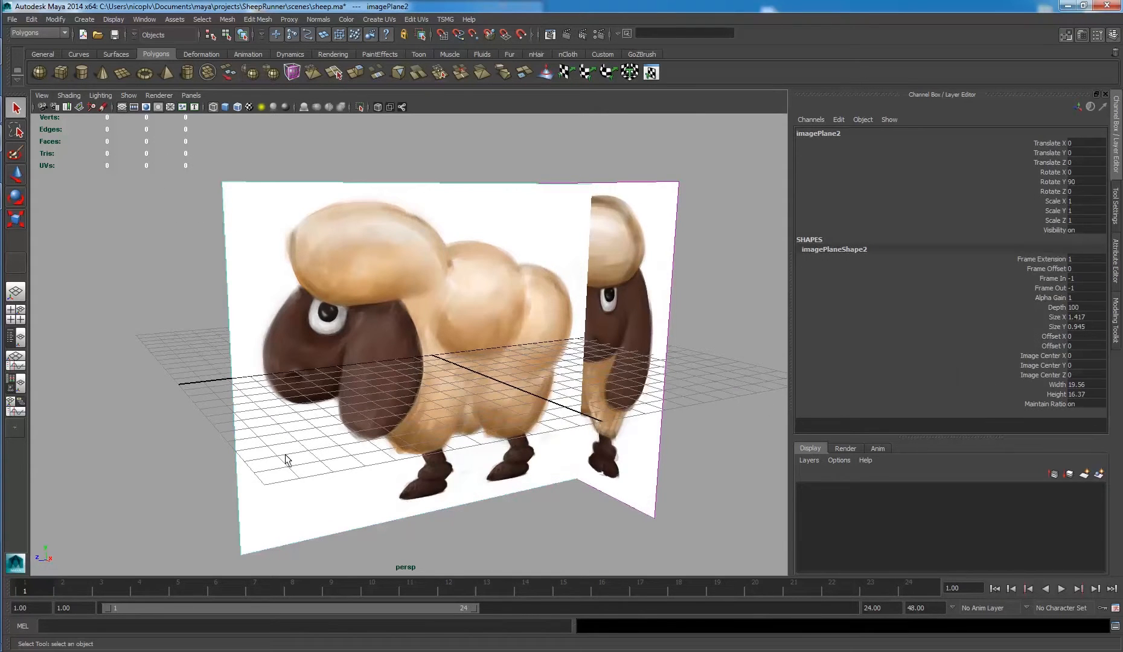
left_click(1053, 355)
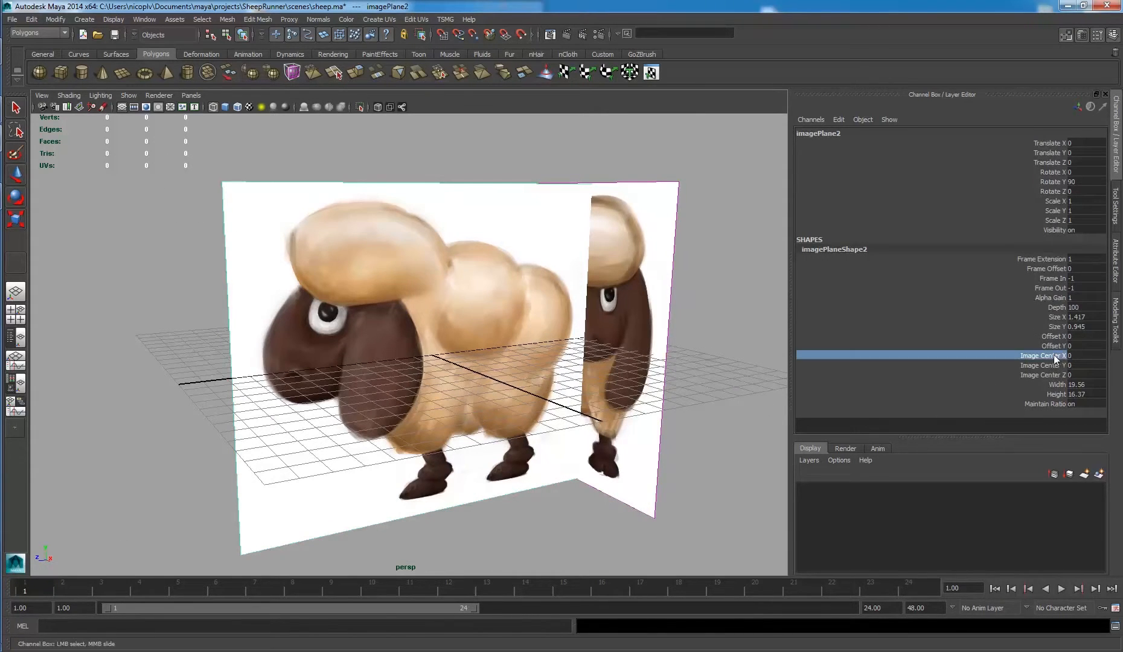
left_click_drag(532, 362, 575, 374, "alt")
middle_click_drag(584, 368, 549, 365)
left_click(506, 158)
Select both image planes, make them semi-transparent with an Alpha Gain of 0.5, and deselect them.
left_click_drag(501, 173, 477, 164, "alt")
left_click_drag(457, 162, 495, 206)
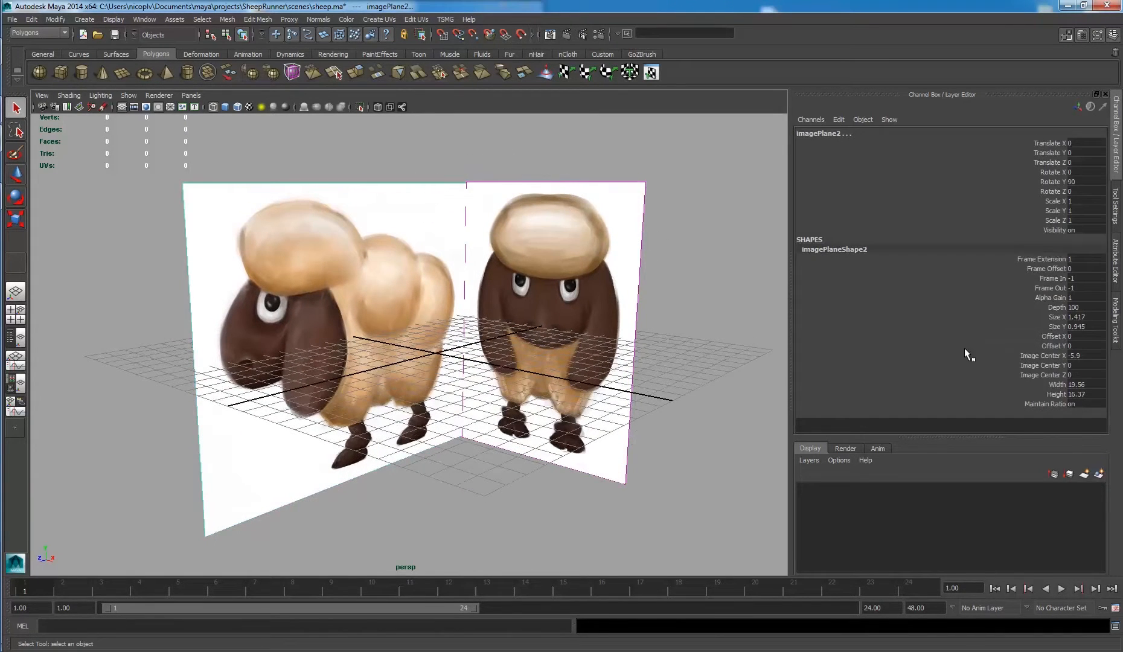
left_click(1084, 300)
type("0.6")
key("Return")
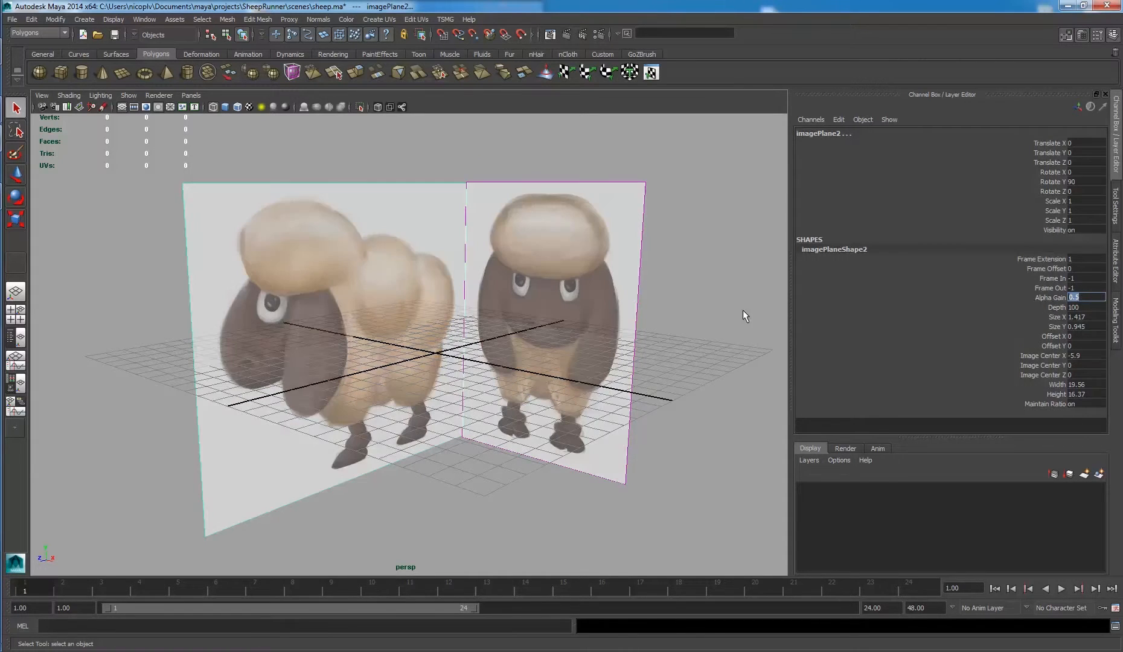
left_click(666, 220)
left_click_drag(666, 172, 433, 260, "alt")
right_click_drag(433, 260, 456, 260, "alt")
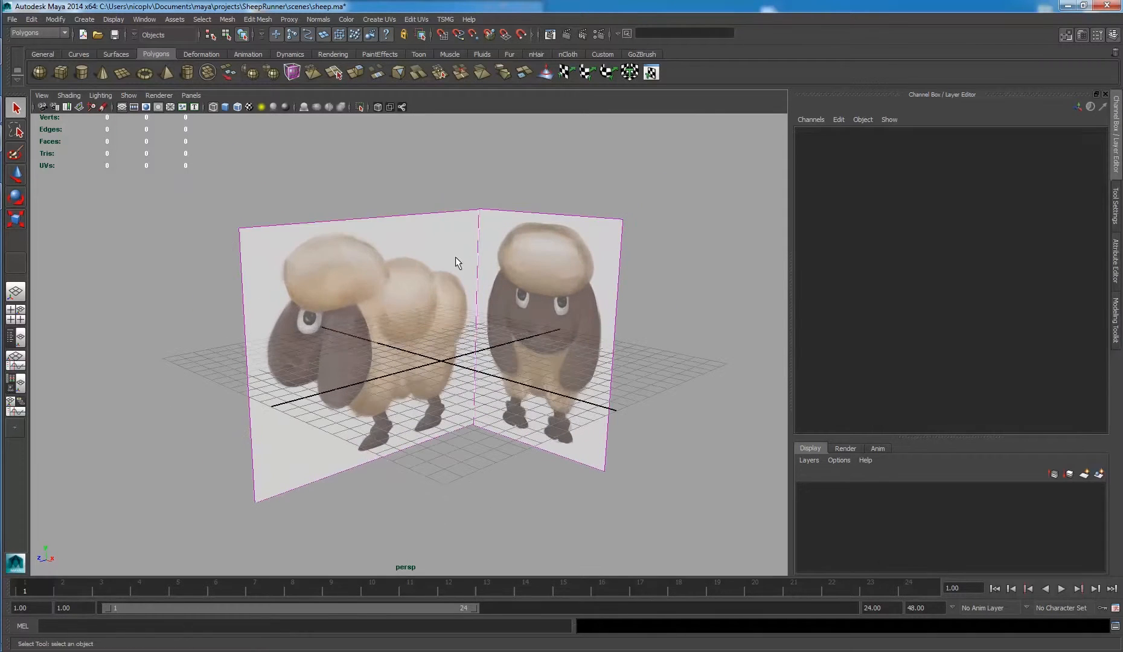
Put both image planes into a new display layer and rename it layer_imageplane.
left_click_drag(209, 200, 645, 319)
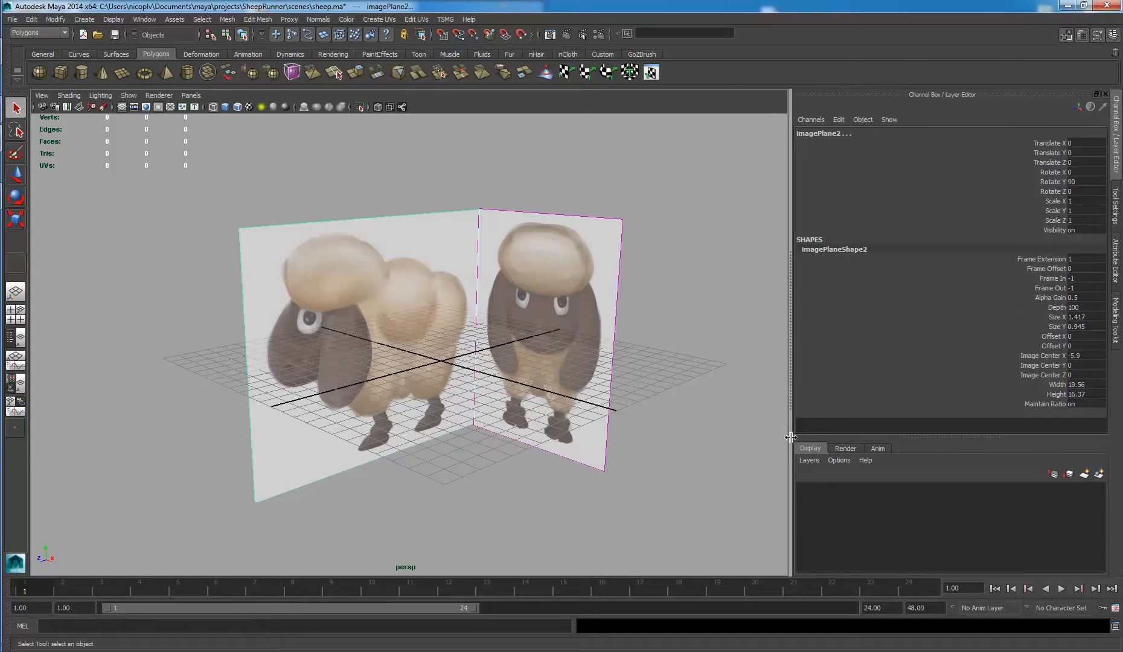
left_click(1099, 474)
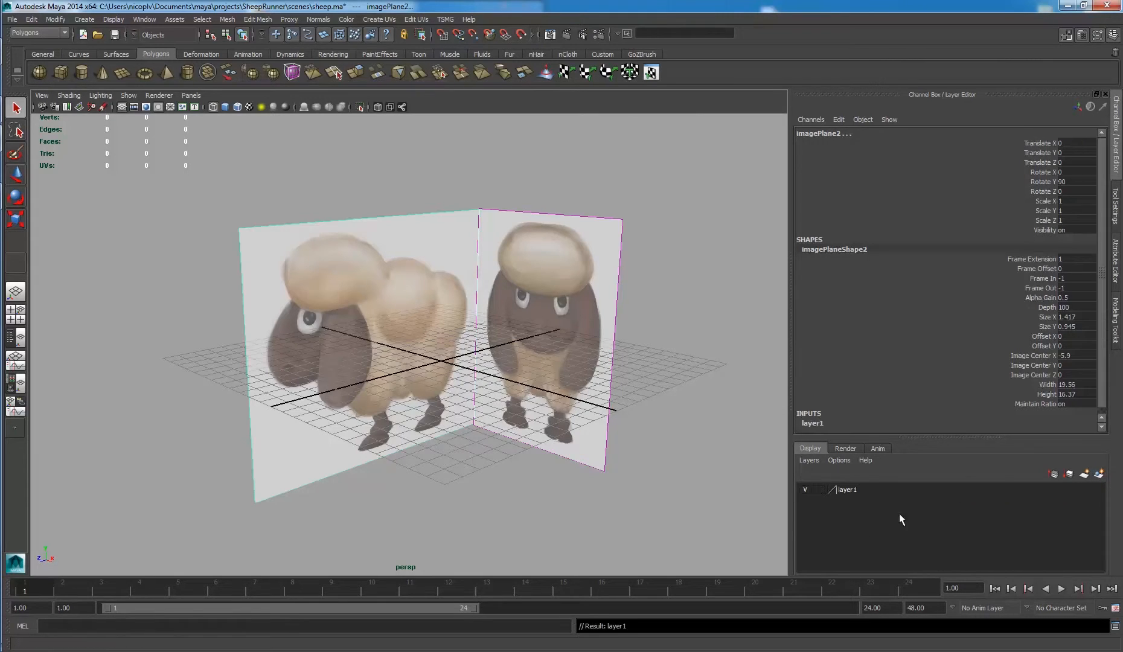
double_click(841, 489)
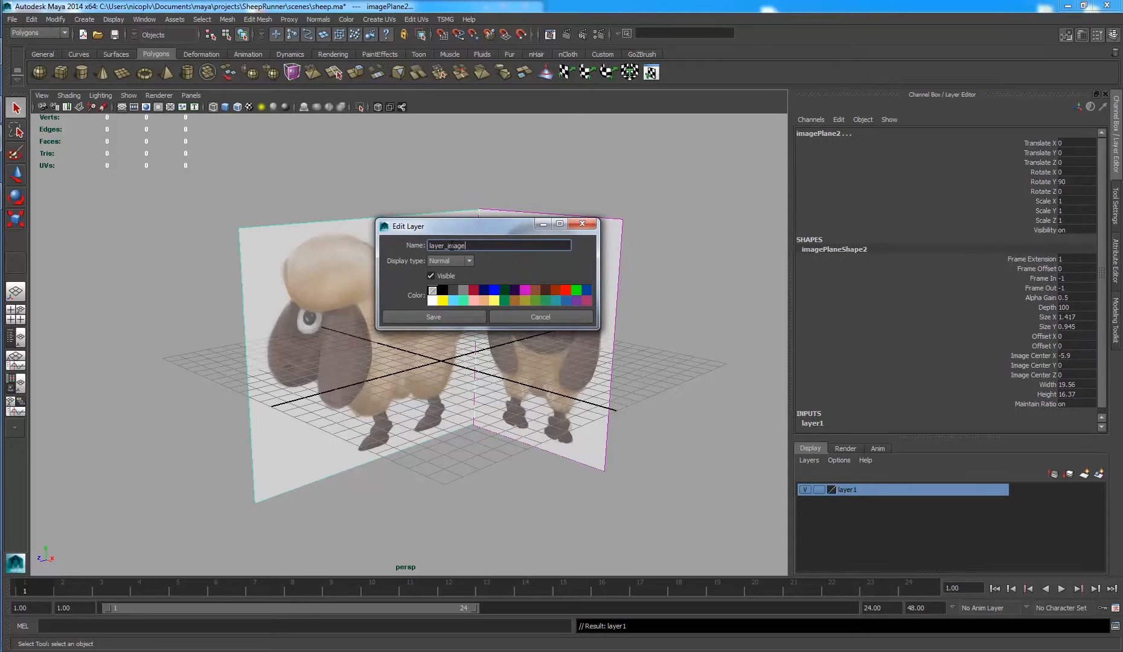
left_click(438, 312)
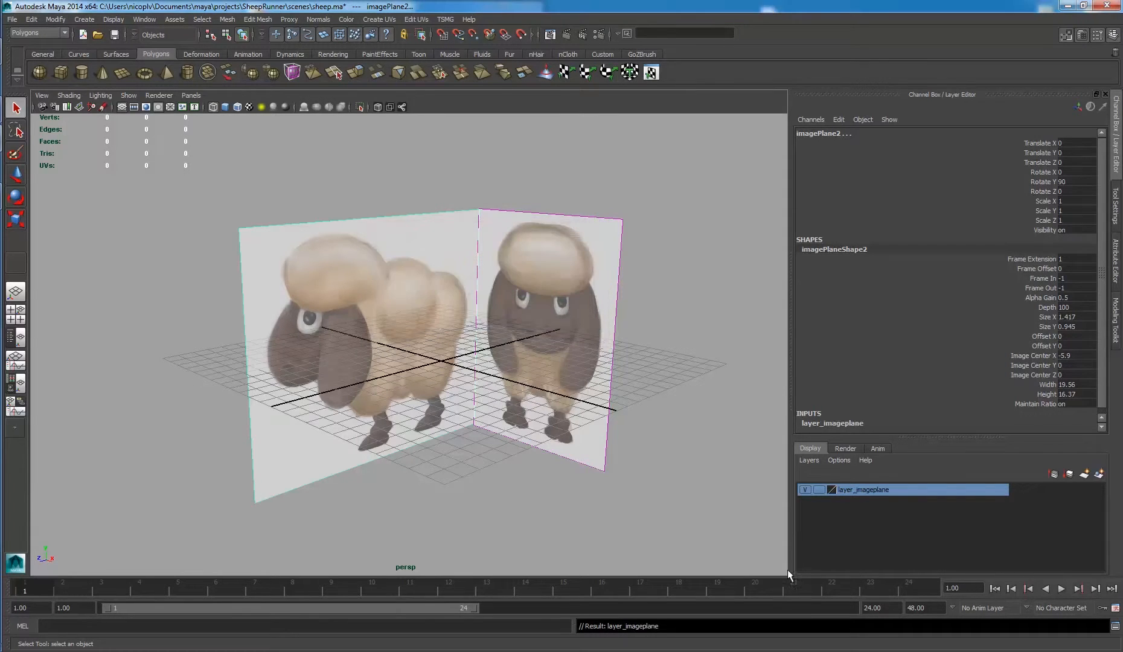
Set the layer_imageplane layer to template display and test whether the image planes can still be selected in the viewport.
left_click(818, 489)
left_click(687, 357)
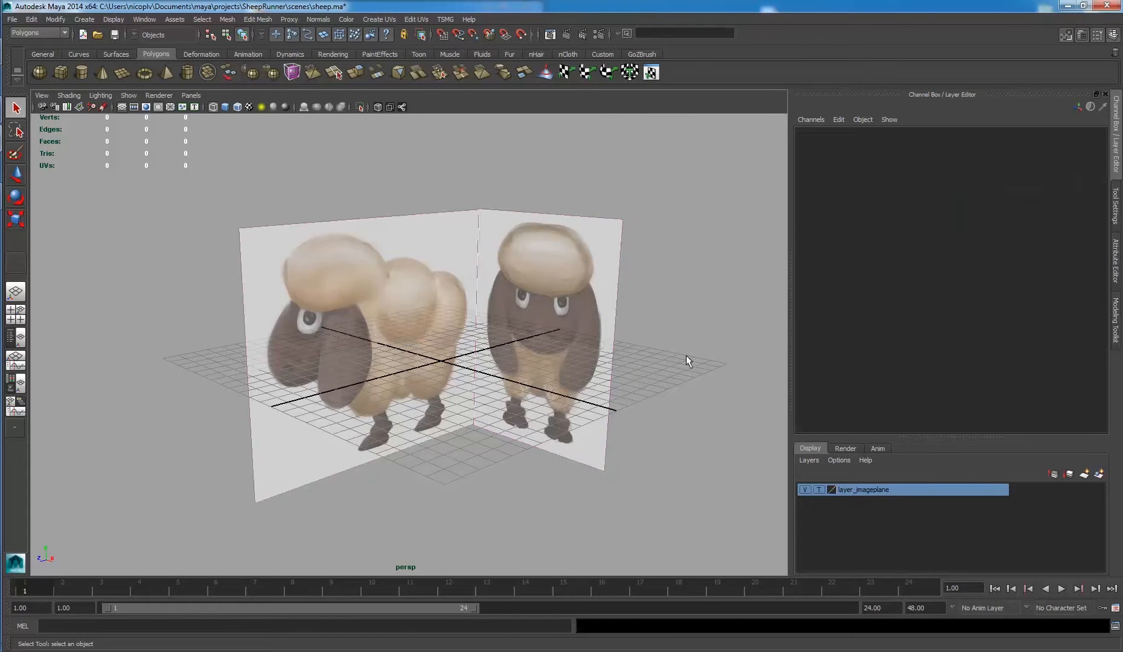
mouse_move(686, 356)
left_mouse_down("alt")
mouse_move(636, 314)
mouse_move(663, 333)
left_mouse_up("alt")
left_click_drag(656, 213, 455, 310)
left_click_drag(585, 167, 346, 336)
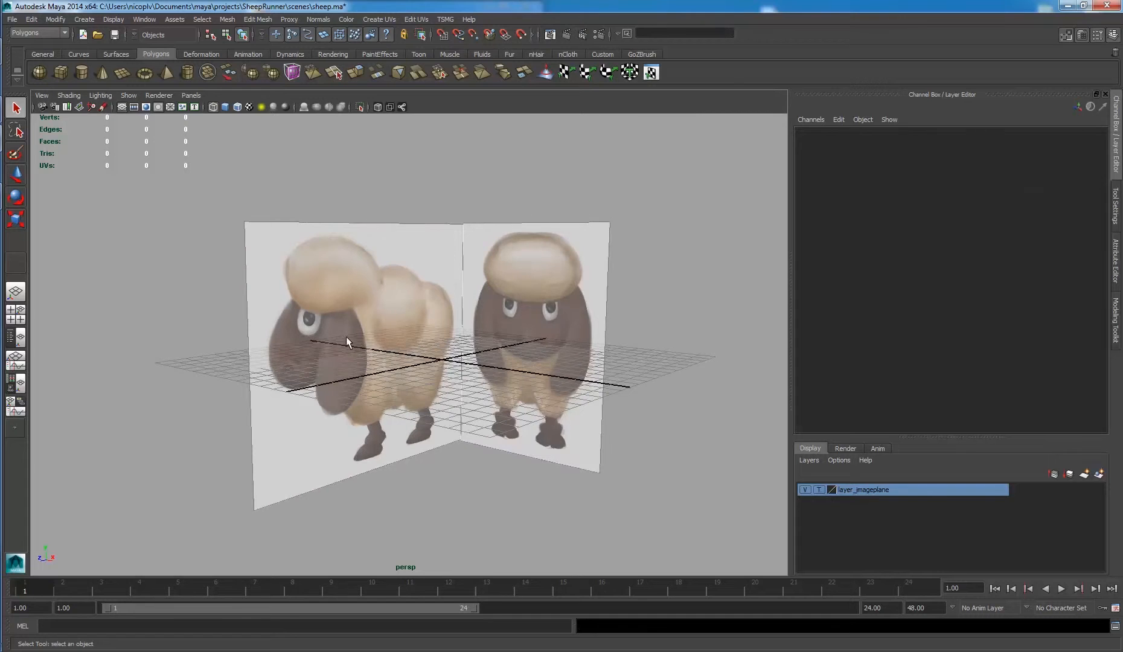
left_click_drag(467, 191, 344, 374)
left_click_drag(535, 258, 370, 392, "alt")
scroll(455, 310, "down", 6)
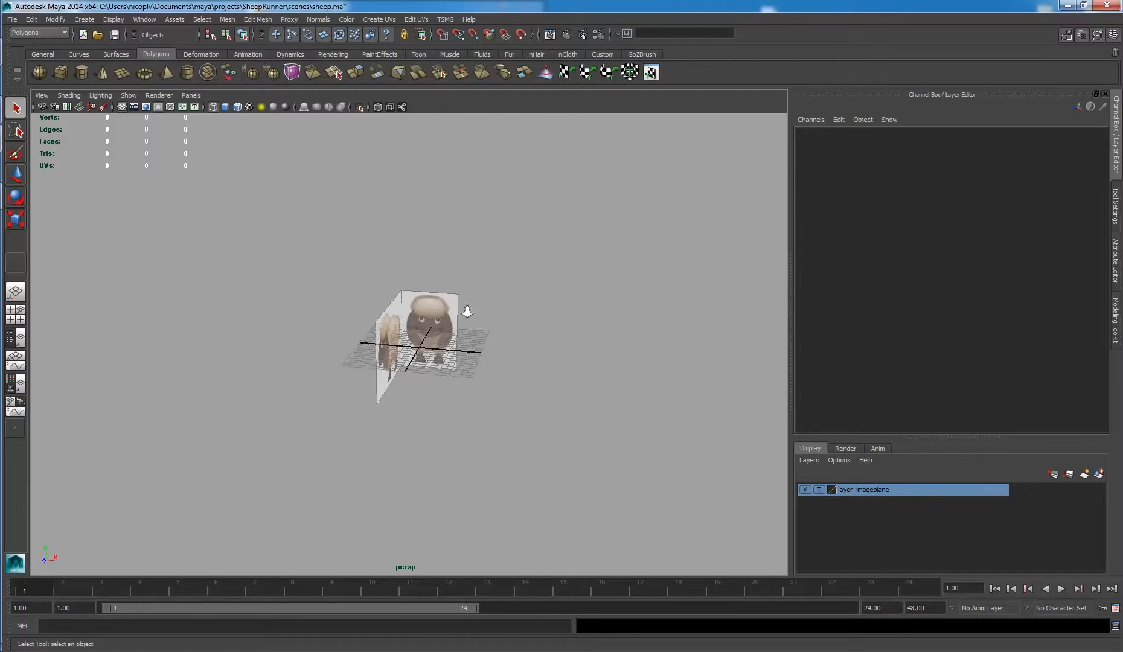
scroll(443, 362, "up", 6)
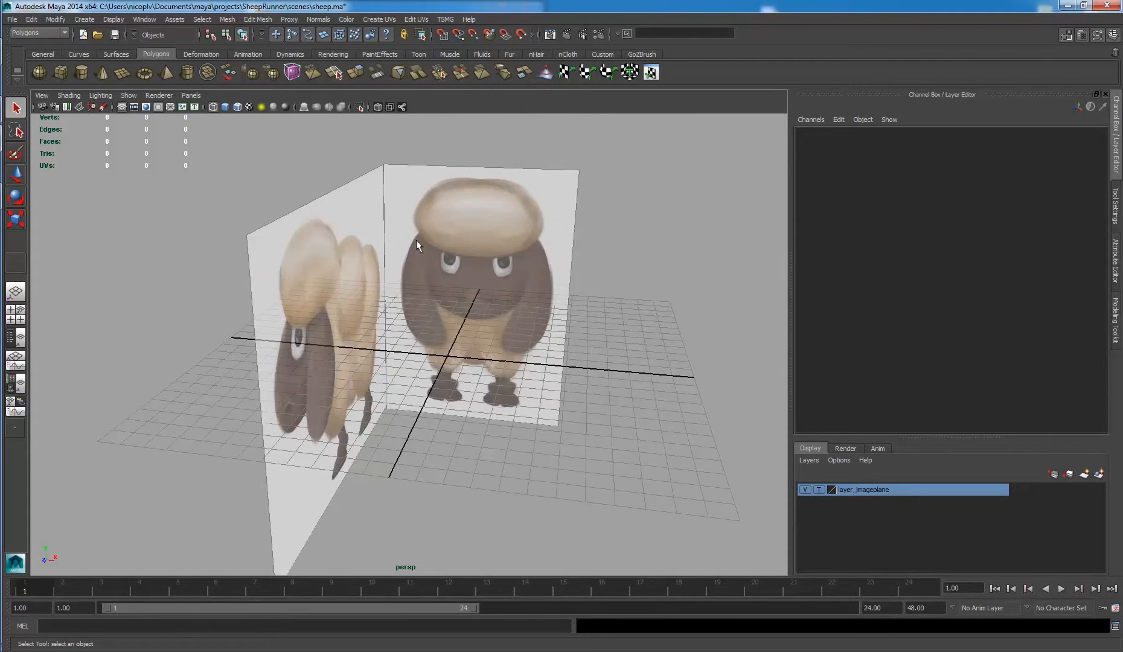
left_click_drag(498, 337, 607, 315, "alt")
scroll(462, 319, "up", 3)
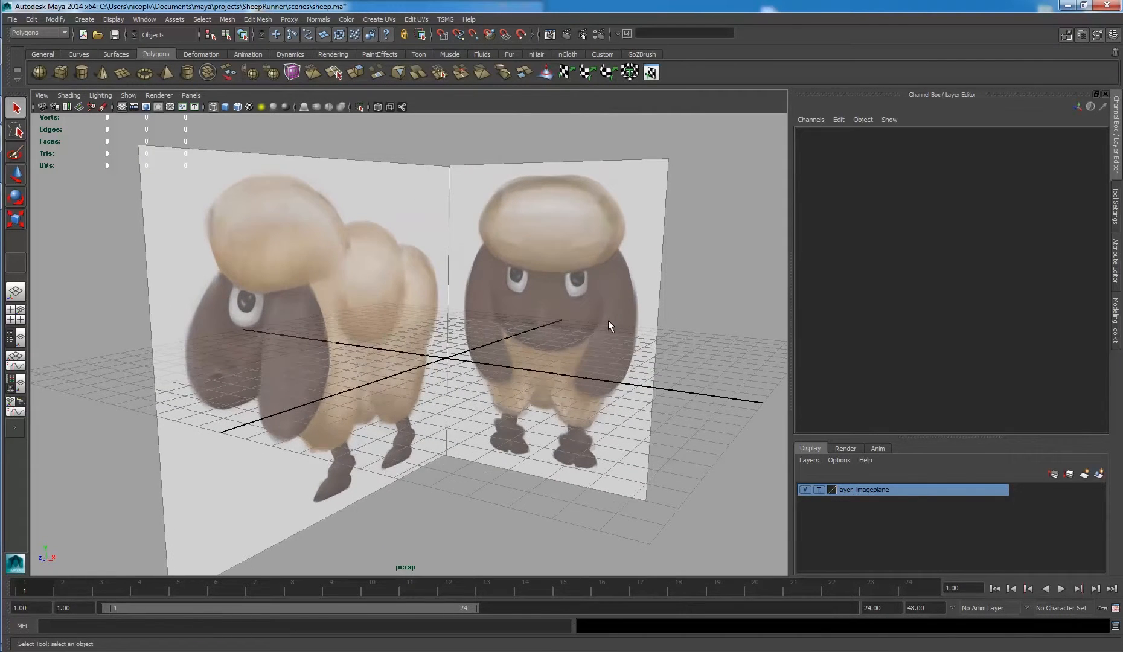